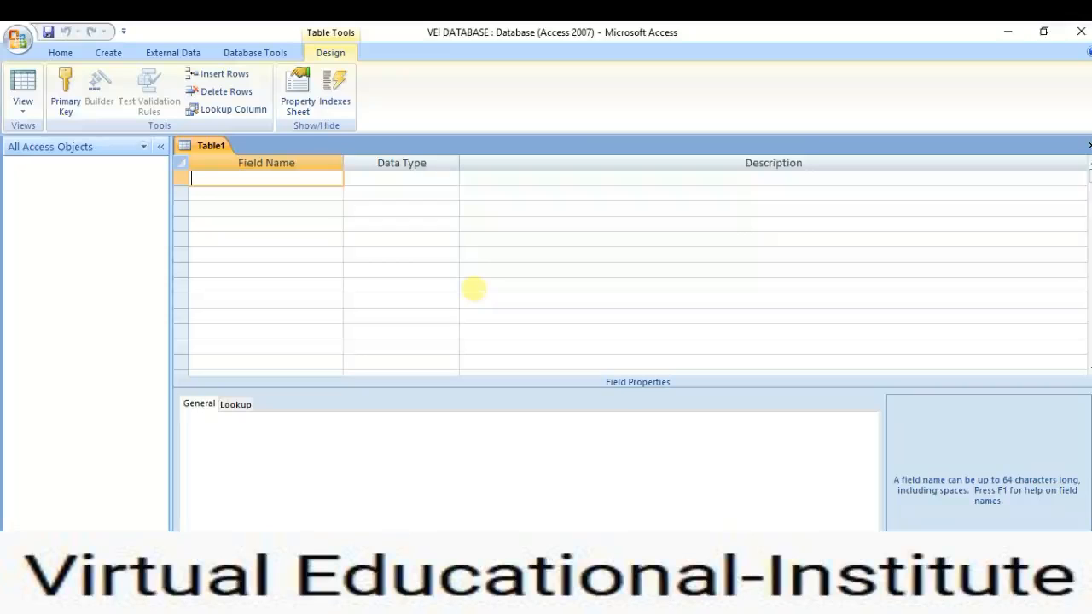
Name the first field ID#, keep its data type as Text, and set its field size to 5.
{"action": "type", "text": "ID#"}
{"action": "left_click", "coordinate": [391, 178]}
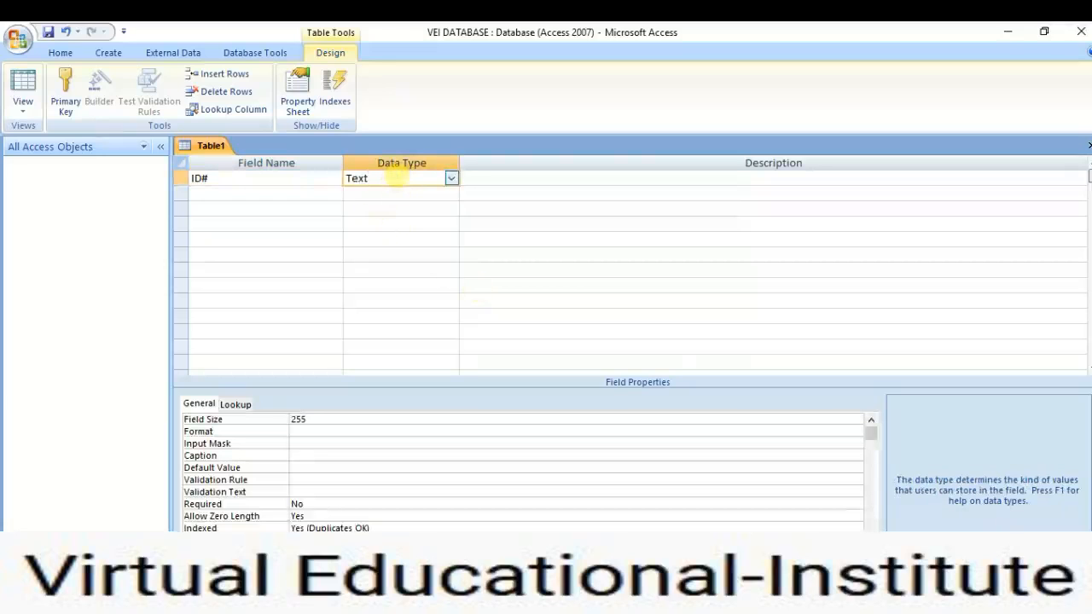
{"action": "left_click", "coordinate": [451, 178]}
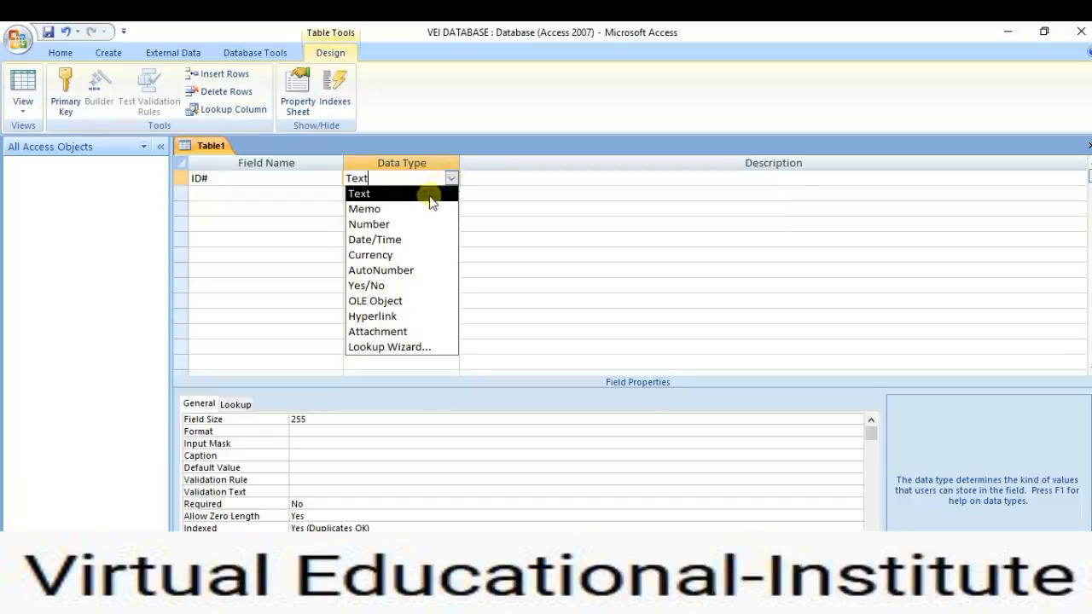
{"action": "left_click", "coordinate": [429, 196]}
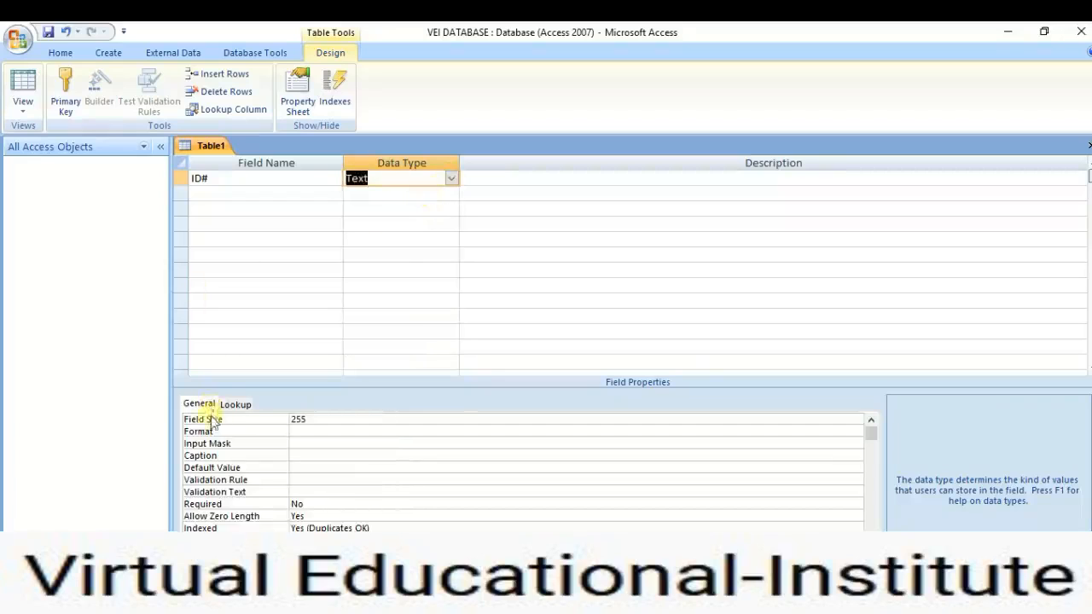
{"action": "left_click", "coordinate": [306, 418]}
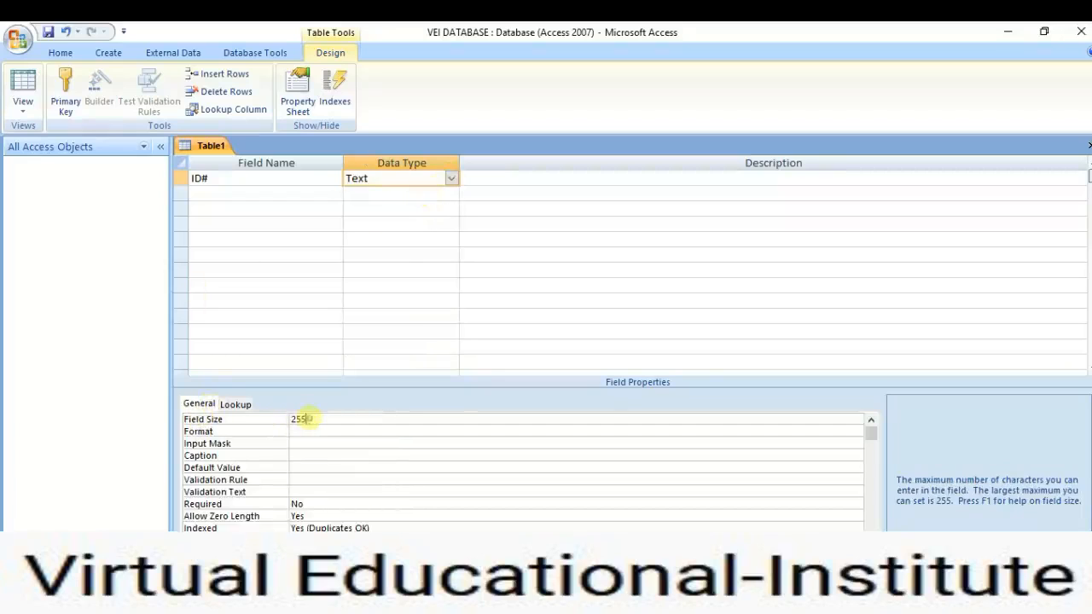
{"action": "key", "text": "BackSpace"}
{"action": "key", "text": "BackSpace"}
{"action": "key", "text": "BackSpace"}
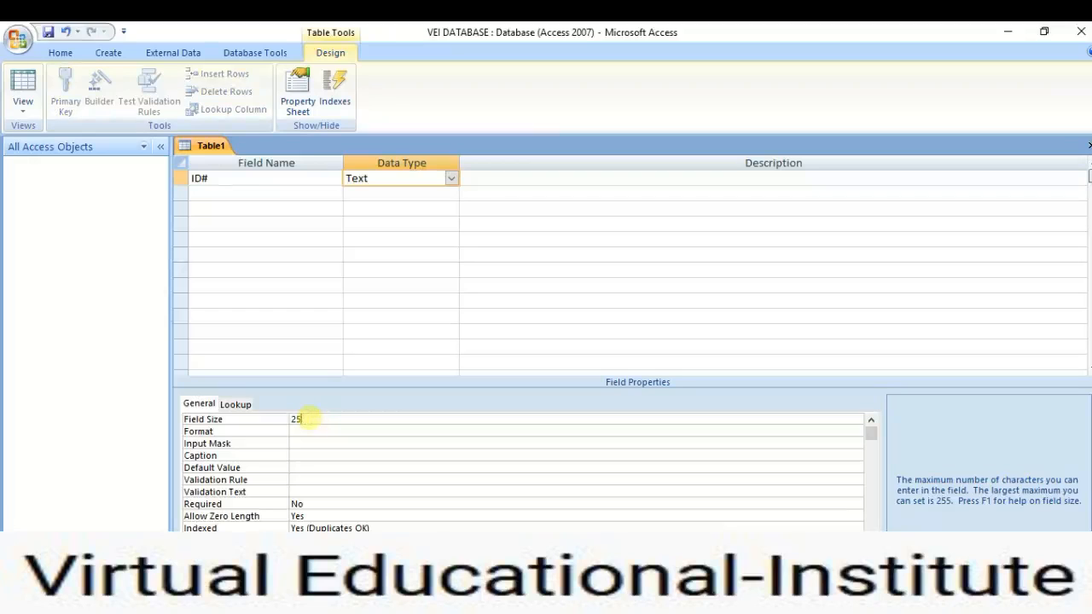
{"action": "type", "text": "5"}
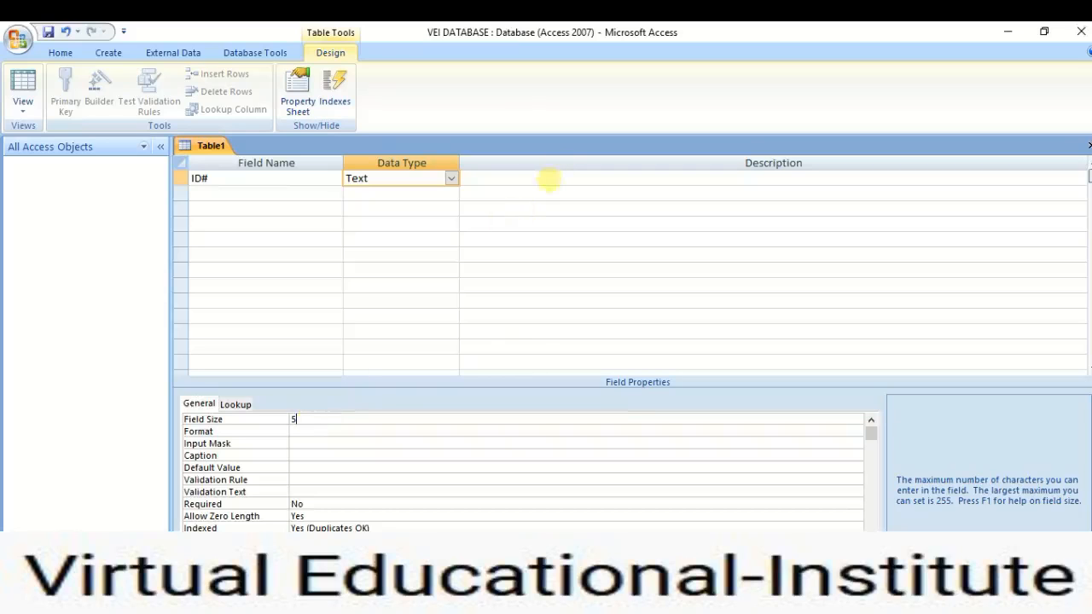
{"action": "left_click", "coordinate": [548, 179]}
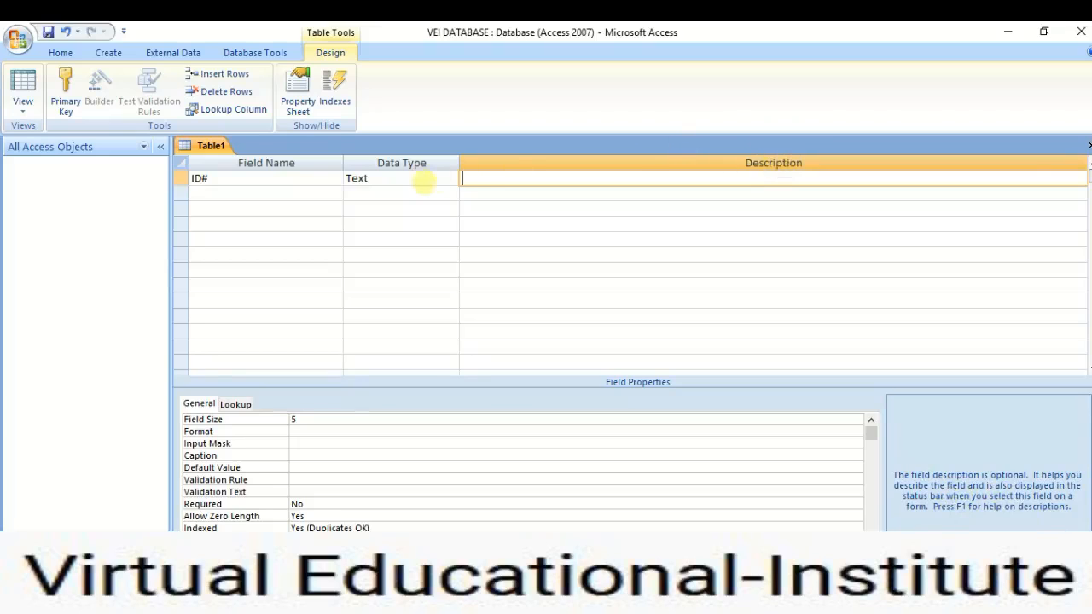
{"action": "left_click", "coordinate": [423, 176]}
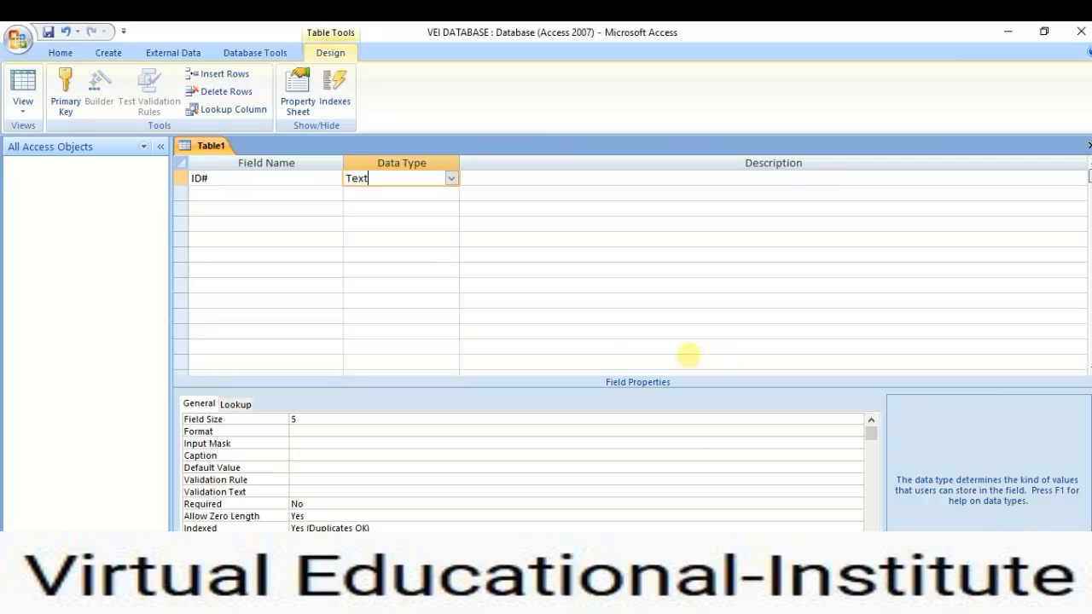
{"action": "left_click", "coordinate": [296, 177]}
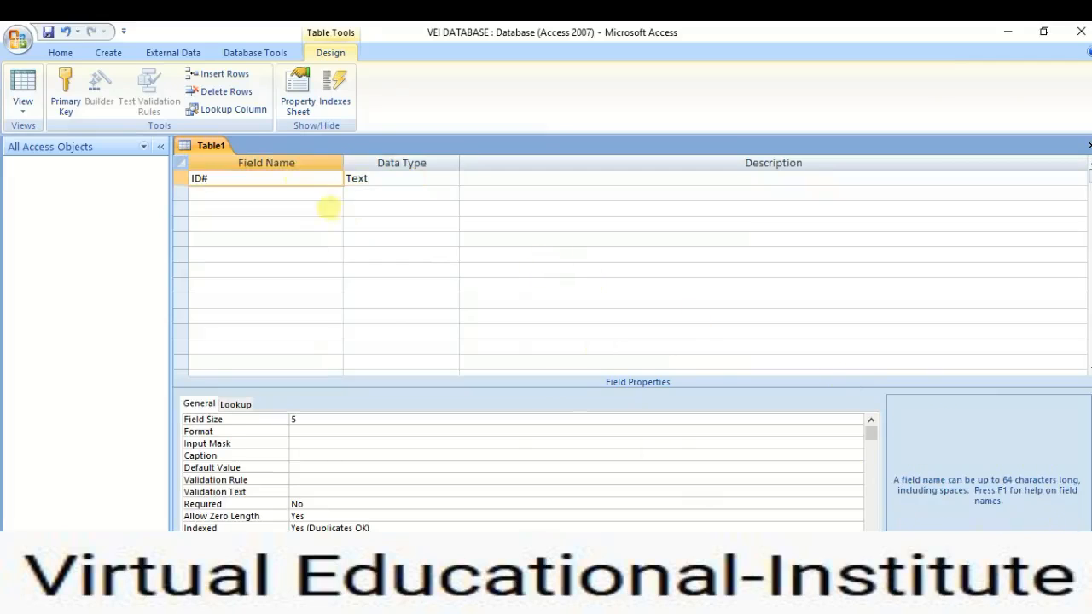
Add FName and Lname fields, both of Text type, below ID#.
{"action": "left_click", "coordinate": [307, 193]}
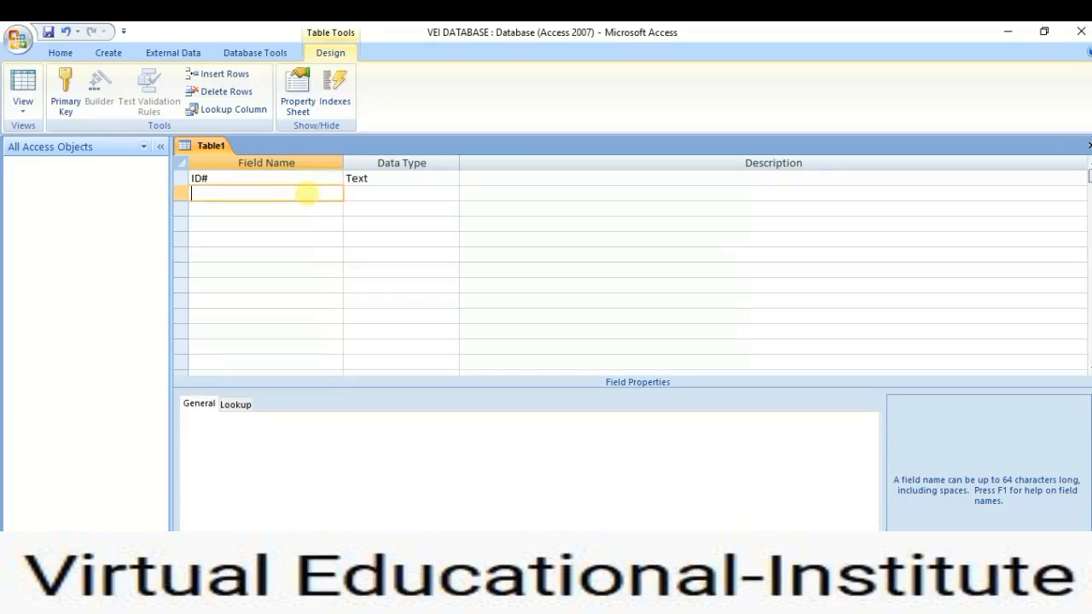
{"action": "type", "text": "FName"}
{"action": "left_click", "coordinate": [387, 193]}
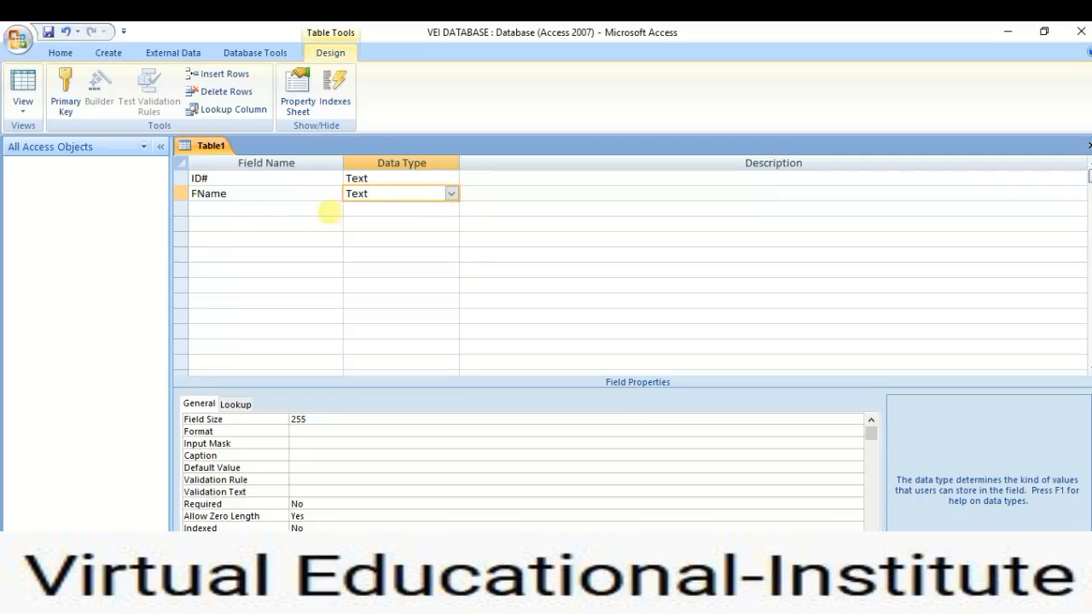
{"action": "left_click", "coordinate": [291, 209]}
{"action": "type", "text": "L"}
{"action": "key", "text": "BackSpace"}
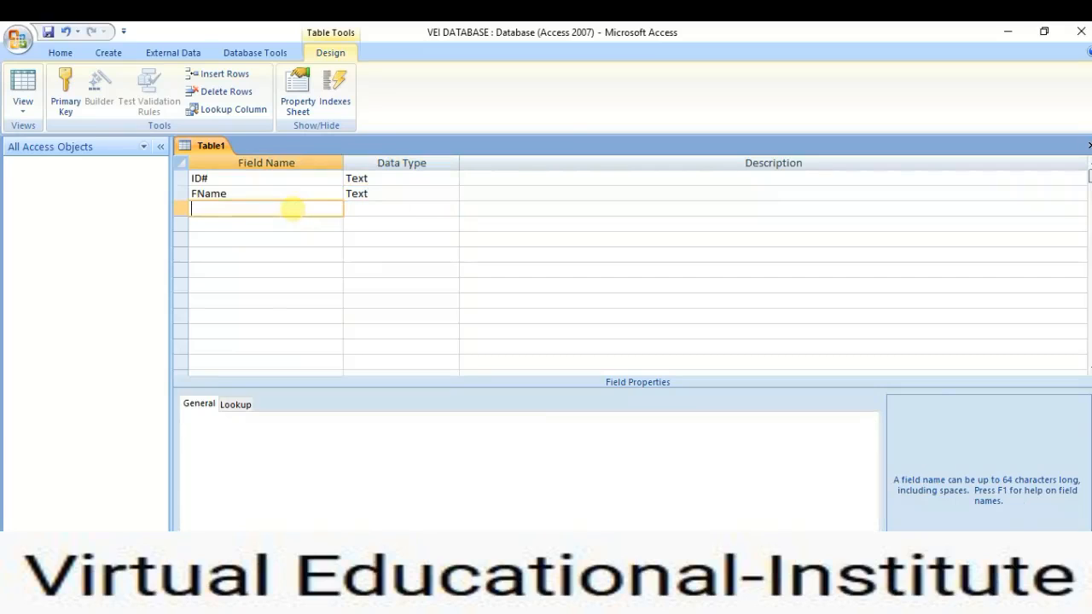
{"action": "type", "text": "Lname"}
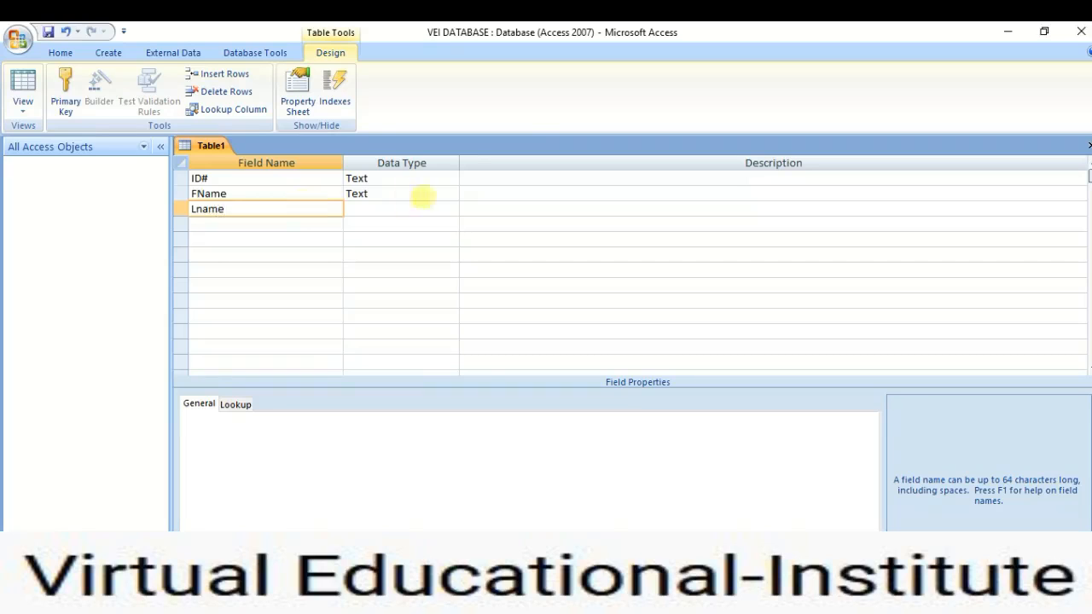
{"action": "left_click", "coordinate": [425, 208]}
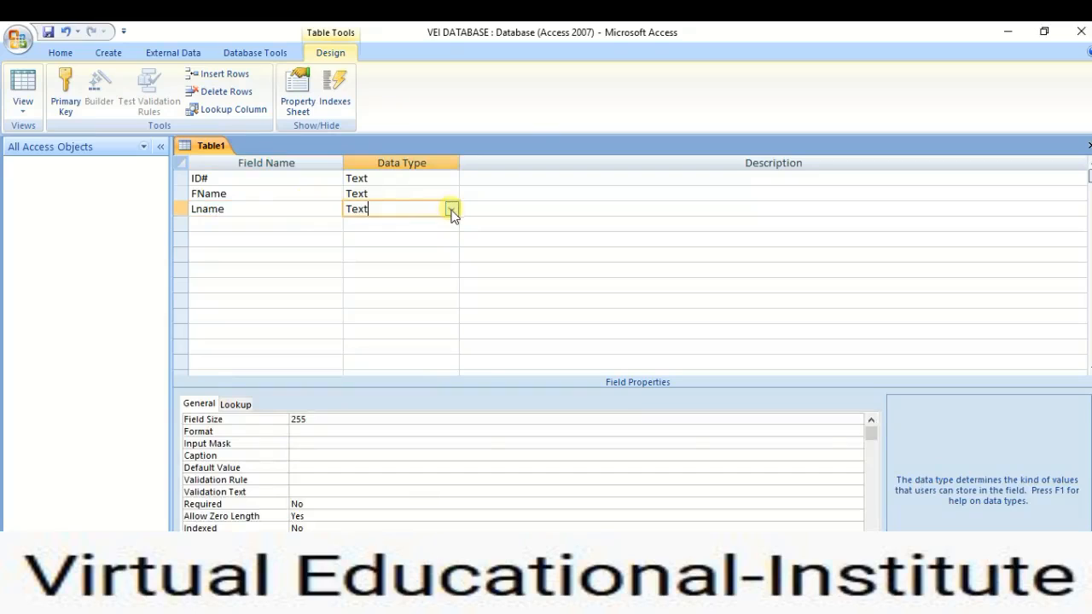
Add an Age field of Number type and enter Tel. as the fifth field name.
{"action": "left_click", "coordinate": [269, 221]}
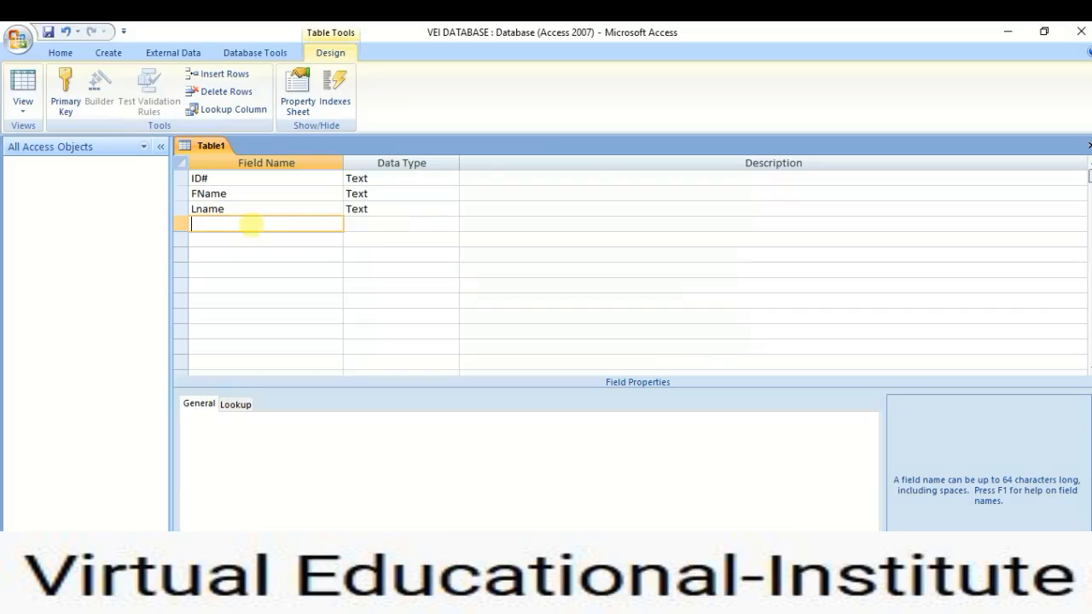
{"action": "type", "text": "Age"}
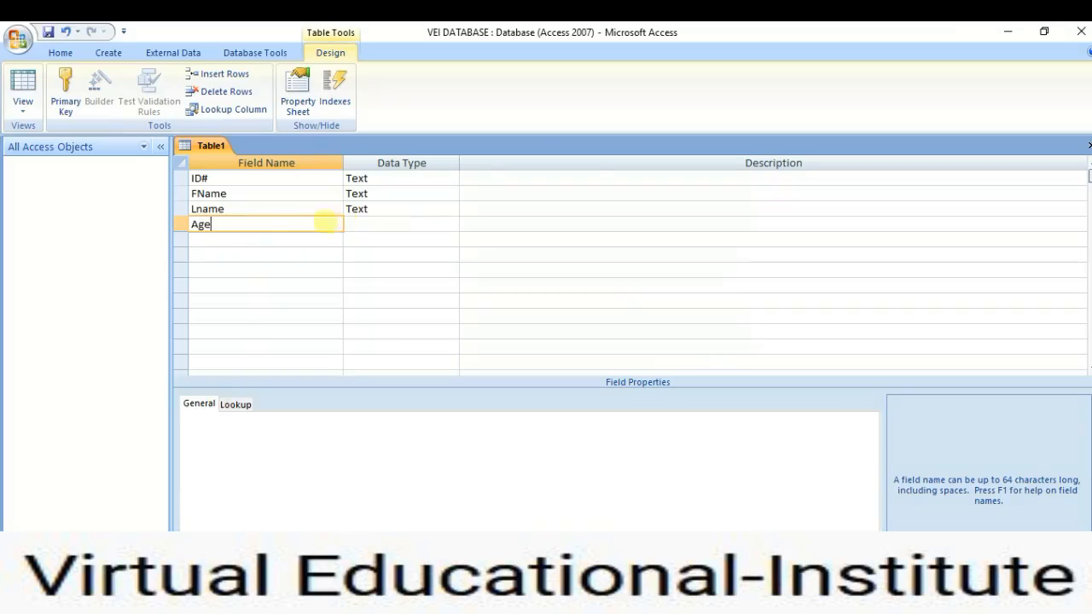
{"action": "left_click", "coordinate": [371, 224]}
{"action": "left_click", "coordinate": [450, 225]}
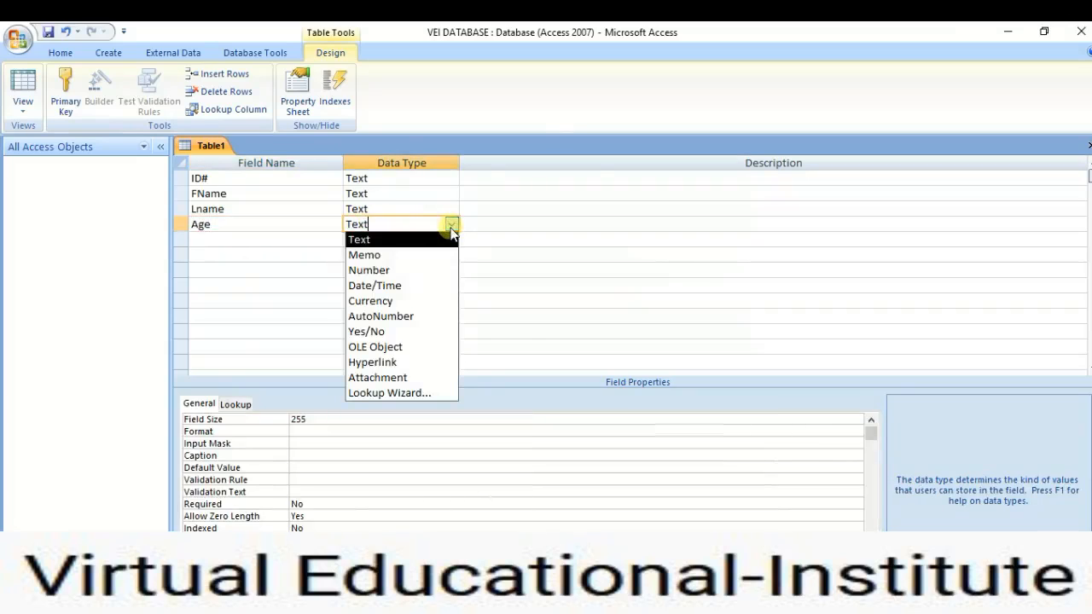
{"action": "left_click", "coordinate": [405, 272]}
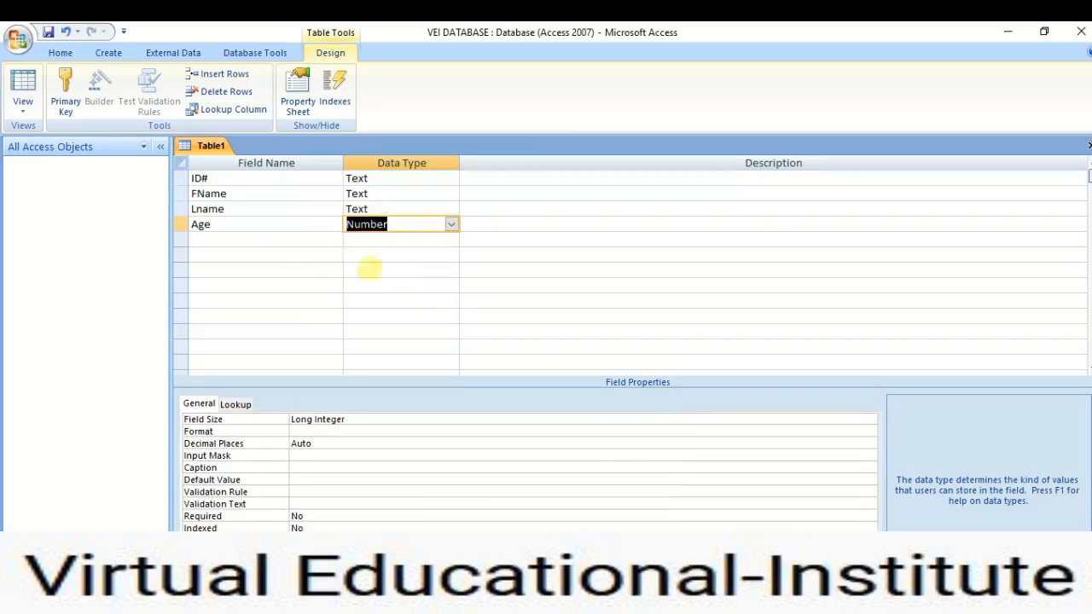
{"action": "left_click", "coordinate": [277, 238]}
{"action": "type", "text": "Tel."}
{"action": "left_click", "coordinate": [356, 241]}
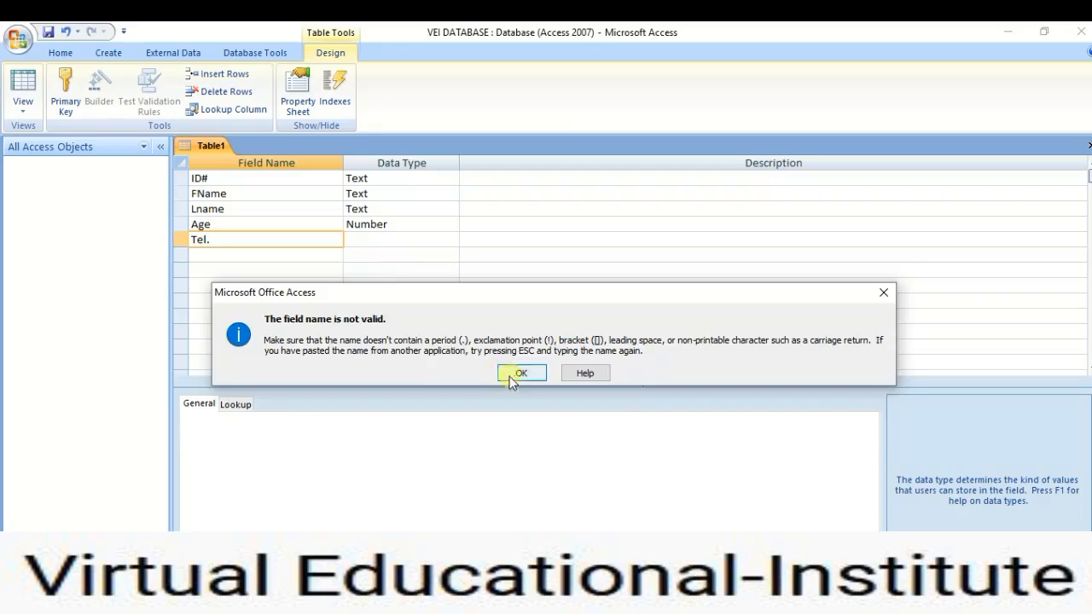
Dismiss the invalid-name warning and rename the field to Tel, keeping it Text.
{"action": "left_click", "coordinate": [502, 375]}
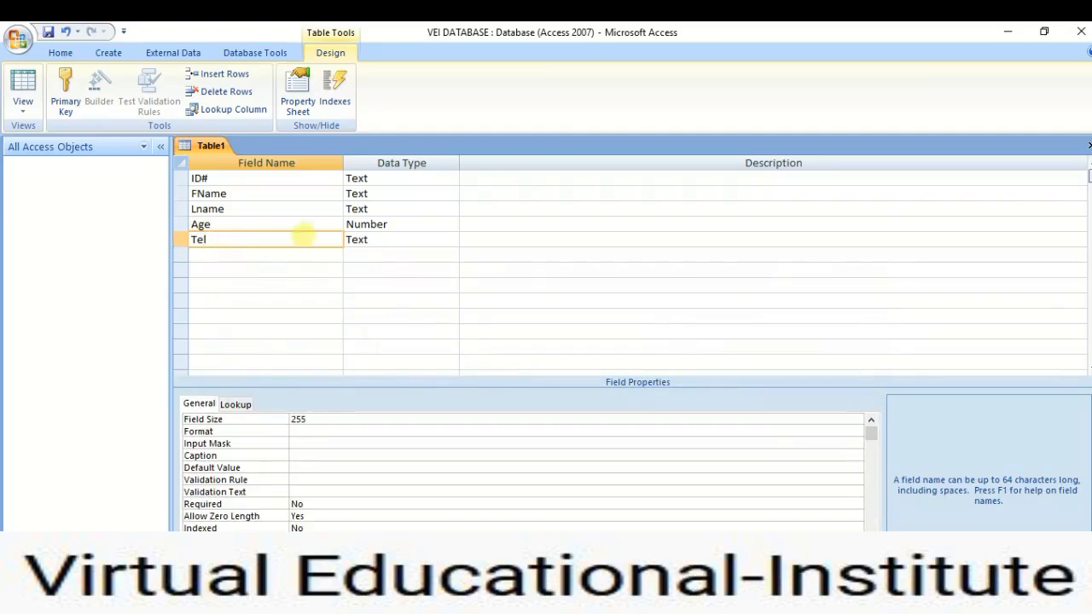
{"action": "left_click", "coordinate": [365, 240]}
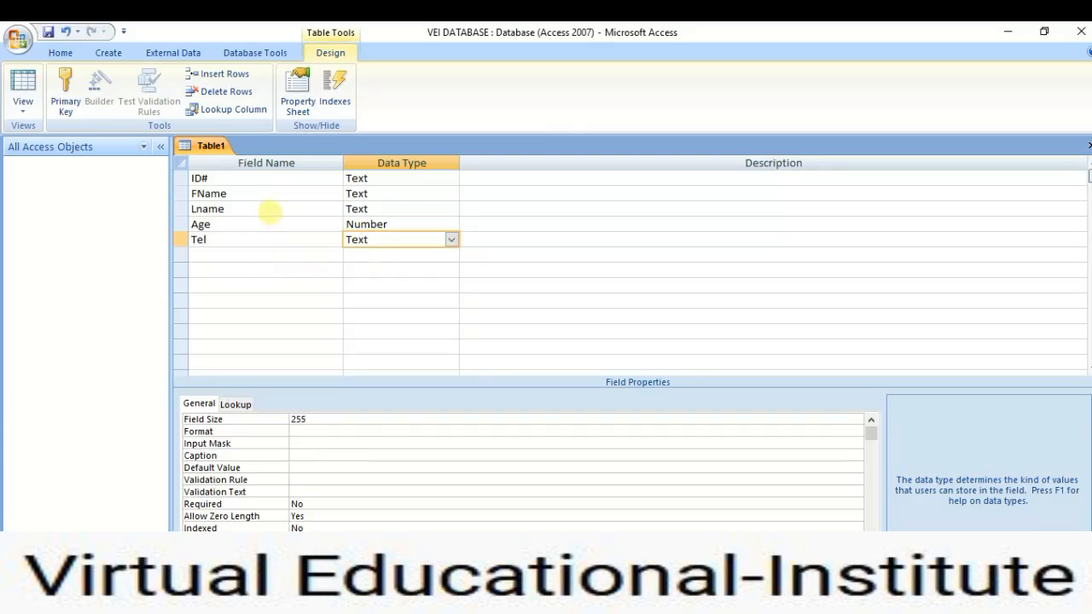
{"action": "left_click", "coordinate": [235, 239]}
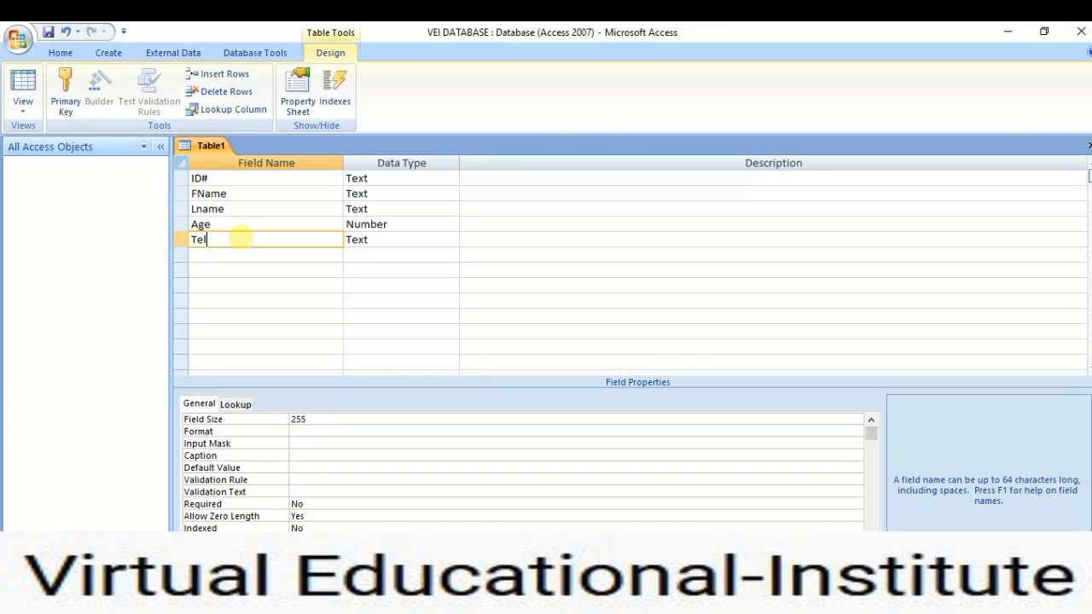
Review the Age, Lname, FName and ID# fields, then set ID# as the primary key.
{"action": "left_click", "coordinate": [250, 223]}
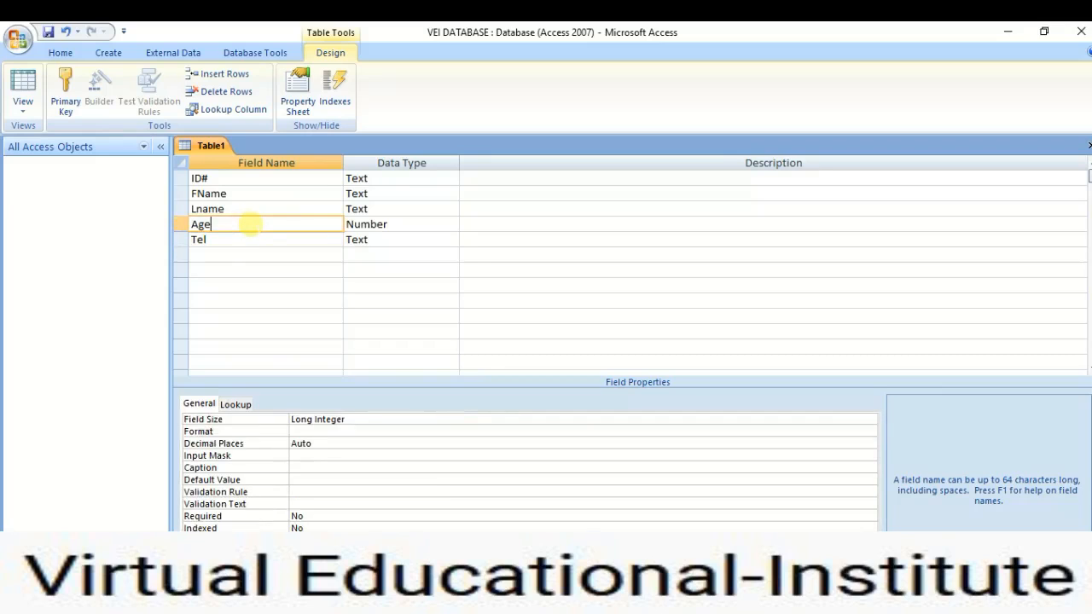
{"action": "left_click", "coordinate": [254, 208]}
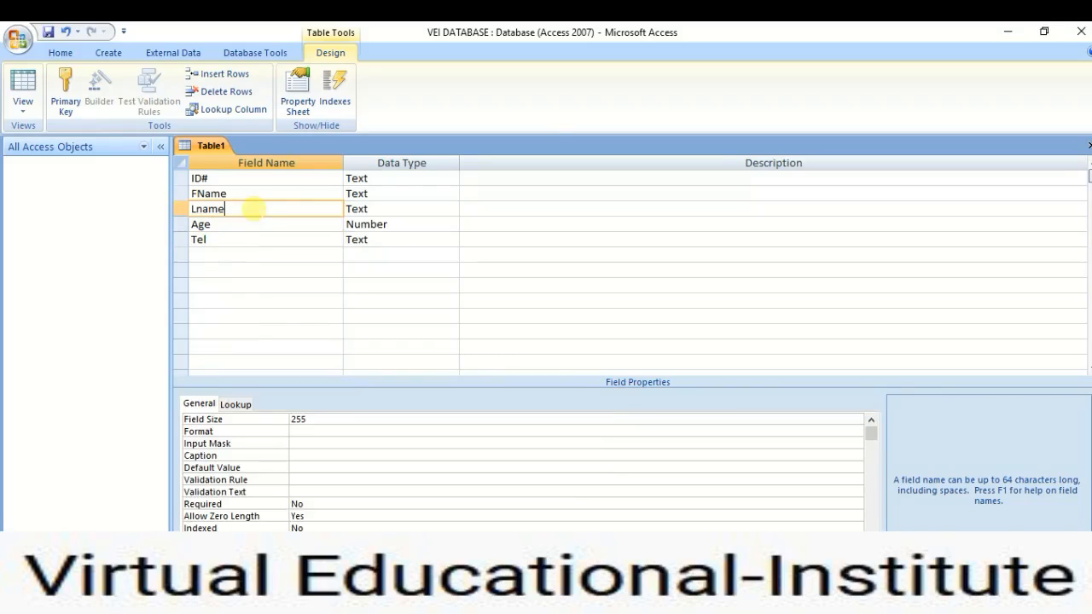
{"action": "left_click", "coordinate": [256, 192]}
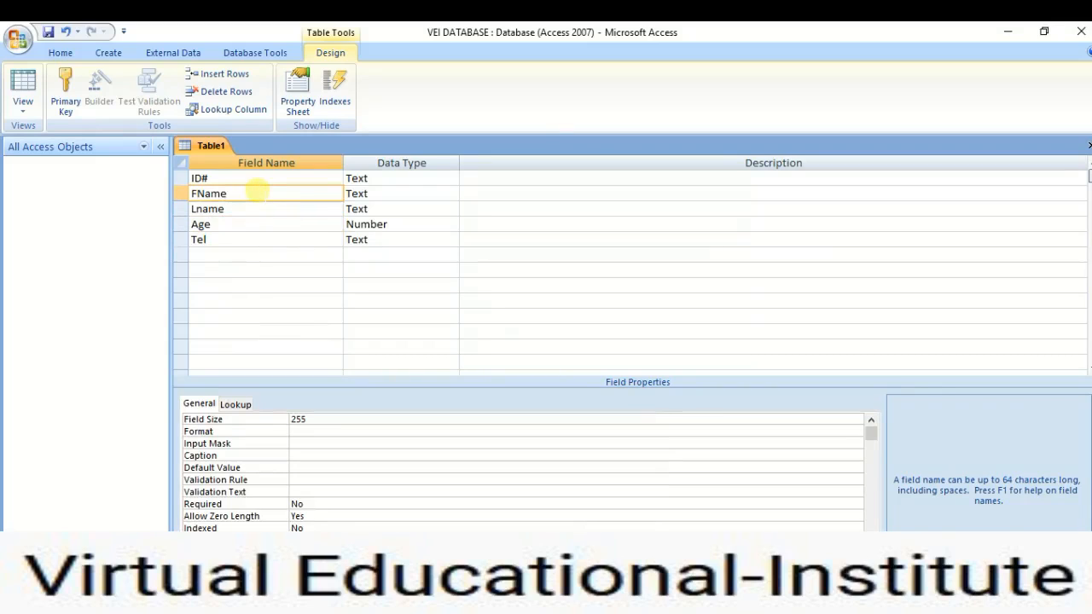
{"action": "left_click", "coordinate": [255, 178]}
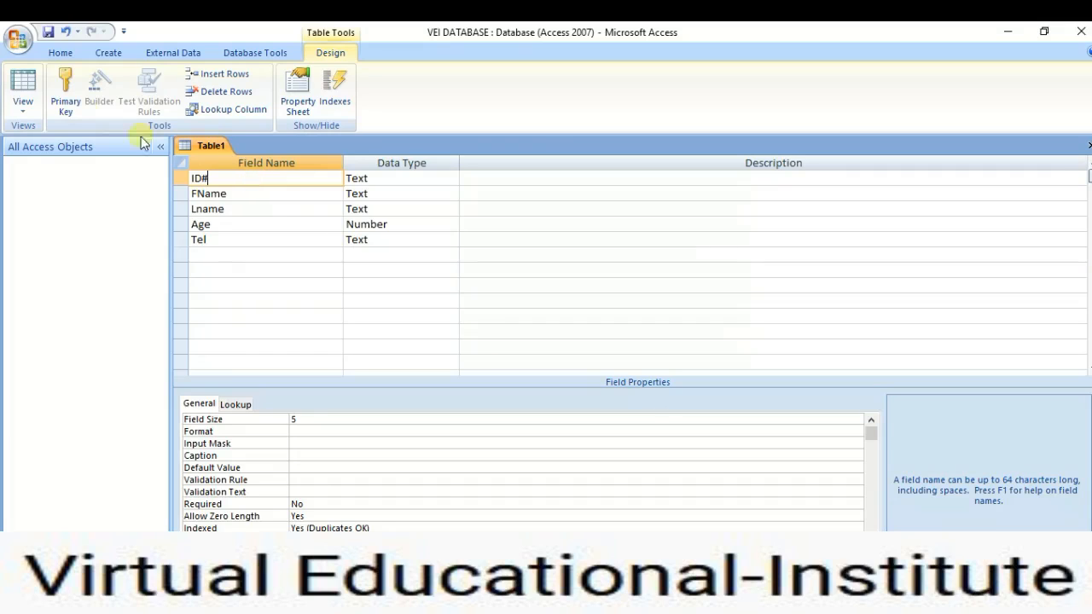
{"action": "left_click", "coordinate": [71, 90]}
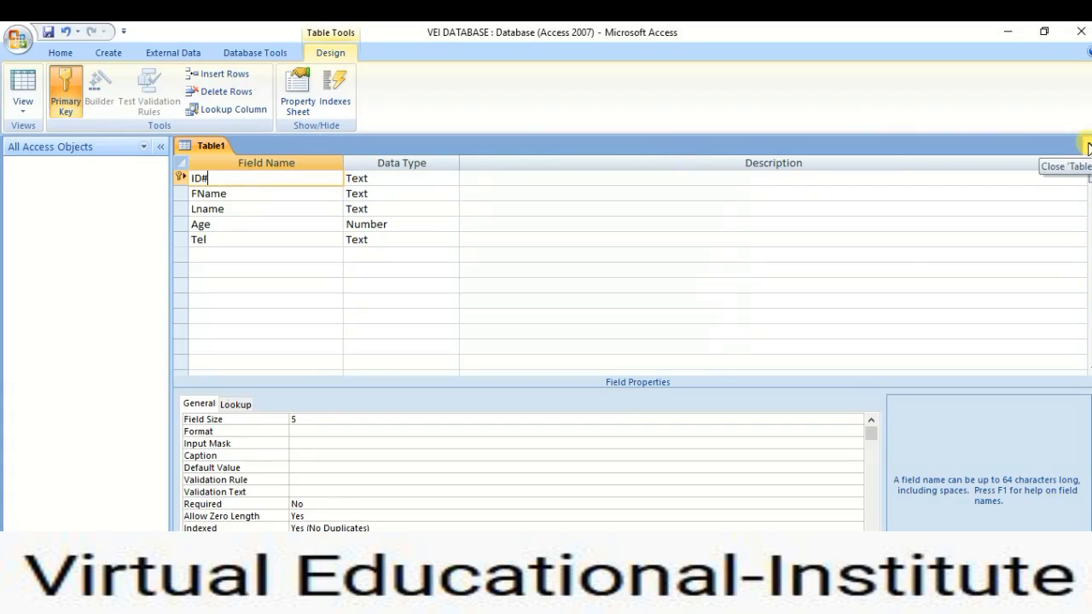
Close the design, save the table as VEI GENERAL INFO, and select it under Tables.
{"action": "left_click", "coordinate": [1088, 147]}
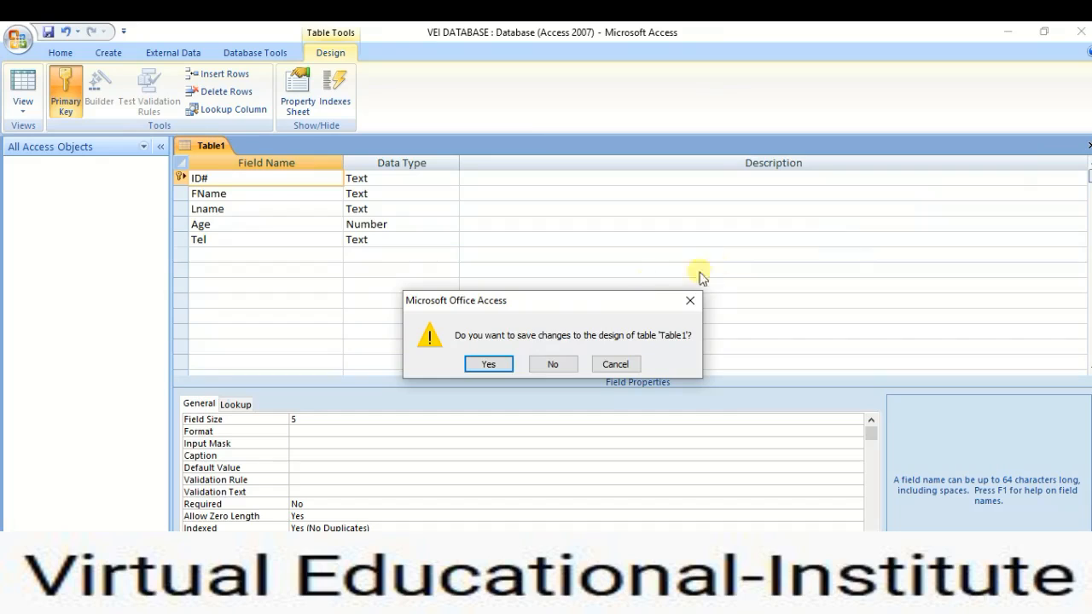
{"action": "left_click", "coordinate": [488, 364]}
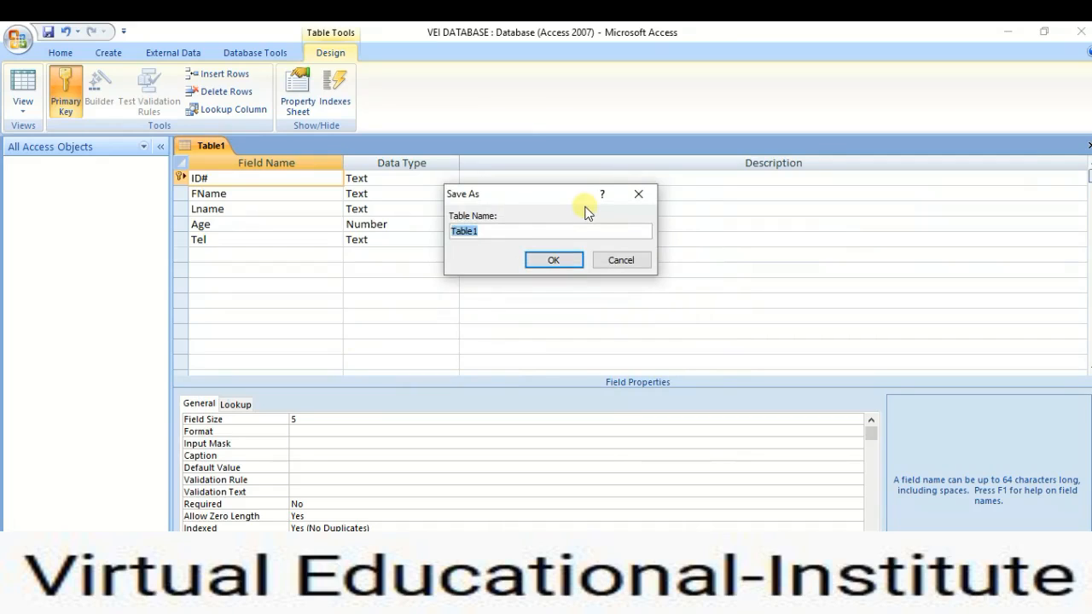
{"action": "type", "text": "VEI GENERAL"}
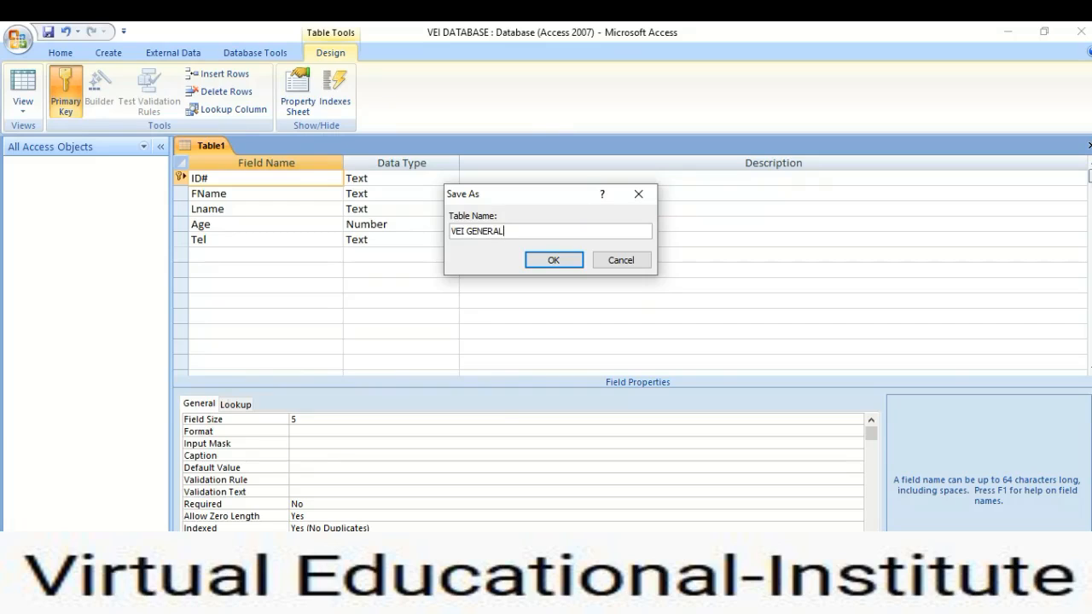
{"action": "type", "text": " INFO"}
{"action": "left_click", "coordinate": [551, 264]}
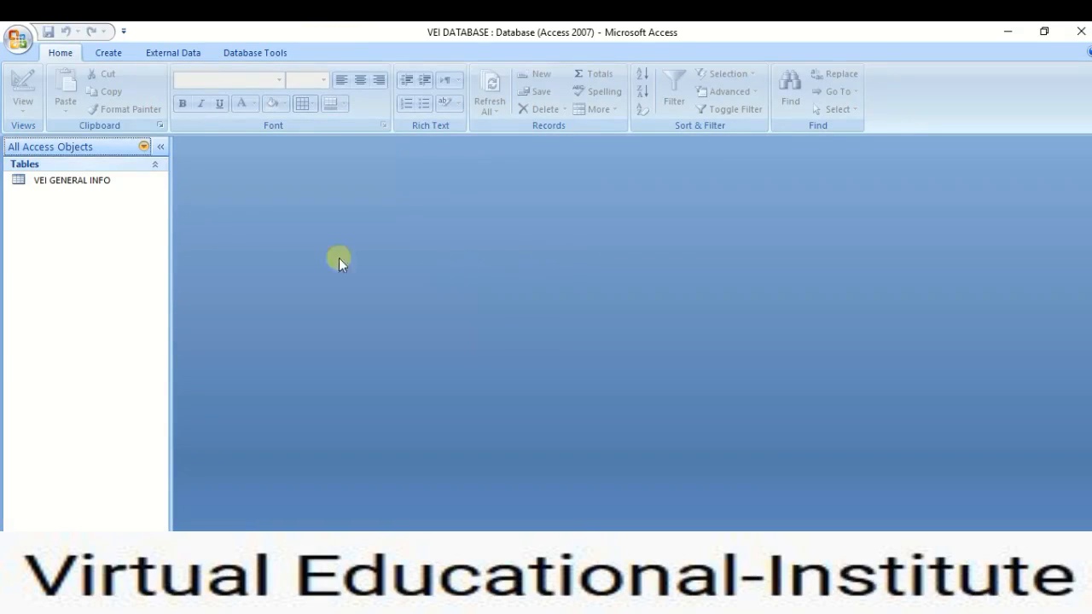
{"action": "left_click", "coordinate": [53, 180]}
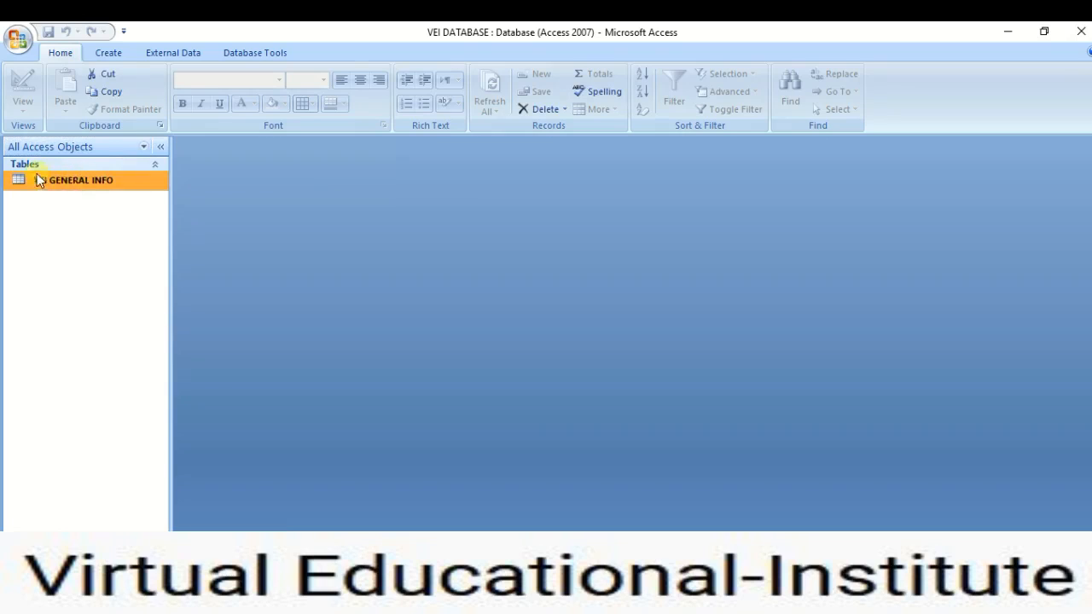
Open VEI GENERAL INFO and enter ID VEI01 with the person's first and last name.
{"action": "double_click", "coordinate": [86, 181]}
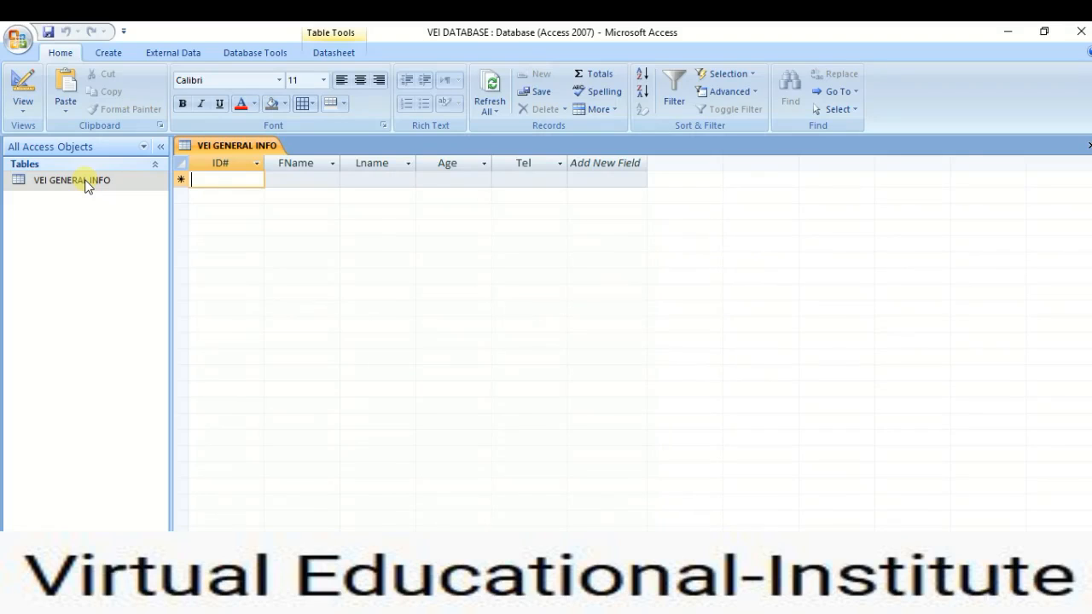
{"action": "type", "text": "VE"}
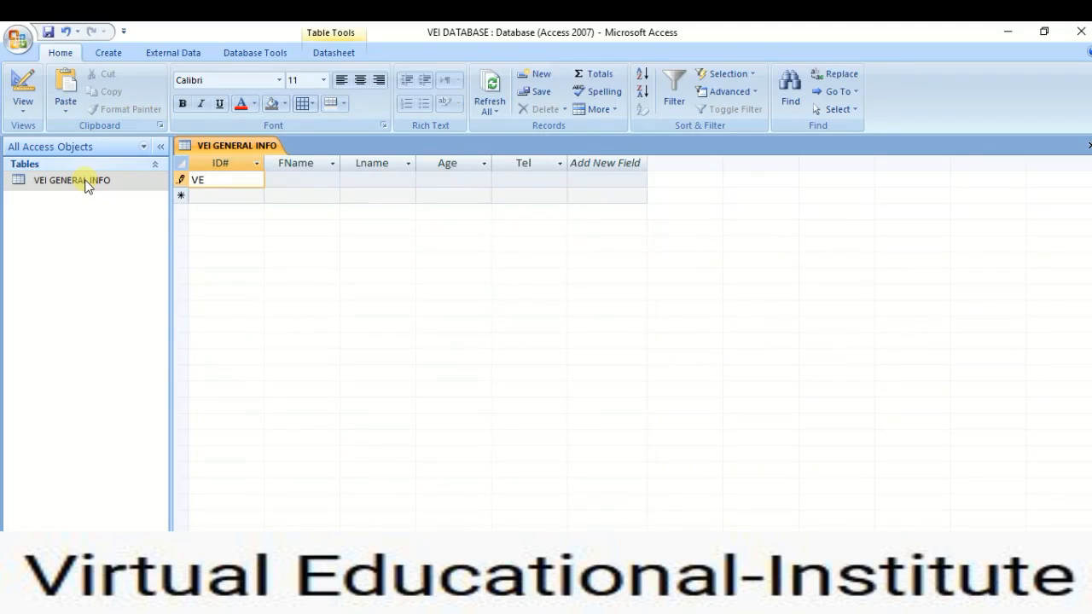
{"action": "type", "text": "I01"}
{"action": "key", "text": "Tab"}
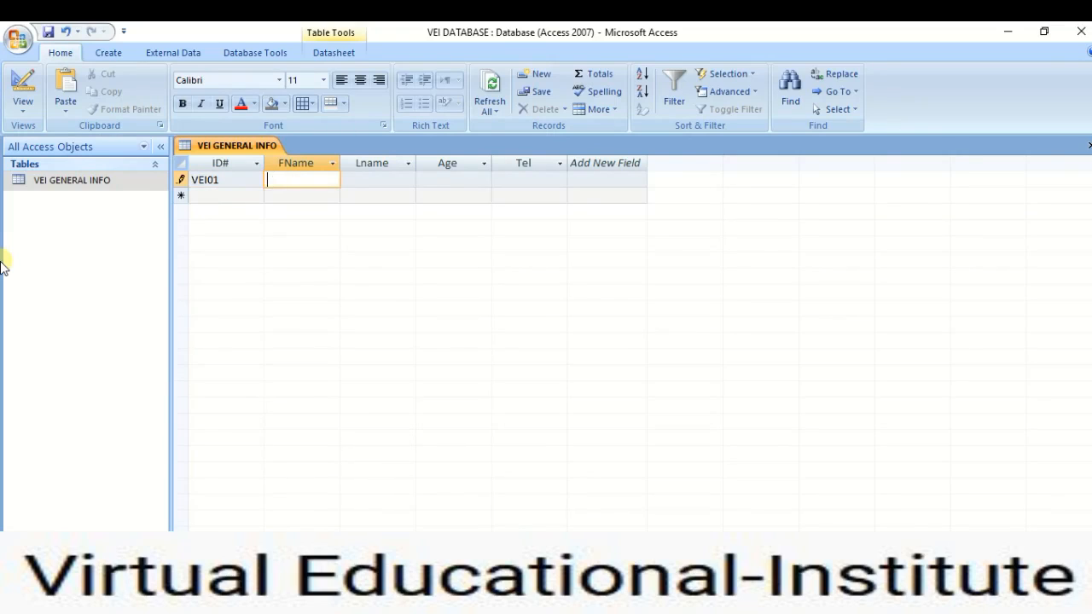
{"action": "left_click", "coordinate": [348, 181]}
{"action": "type", "text": "Coe"}
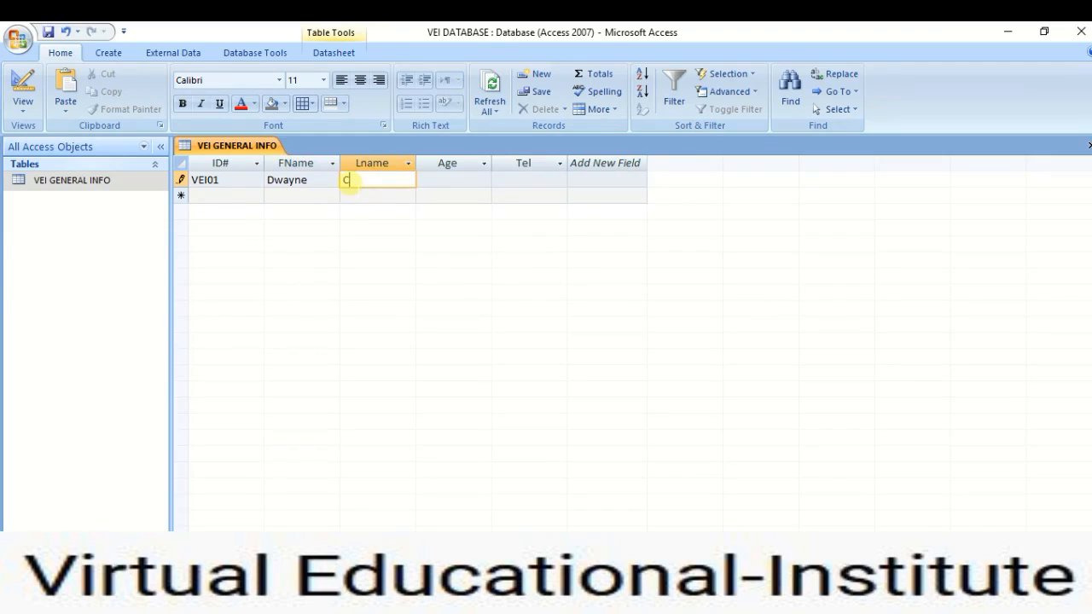
{"action": "key", "text": "BackSpace"}
{"action": "key", "text": "BackSpace"}
{"action": "key", "text": "BackSpace"}
Enter age 24 and the telephone number to complete the first record.
{"action": "left_click", "coordinate": [448, 181]}
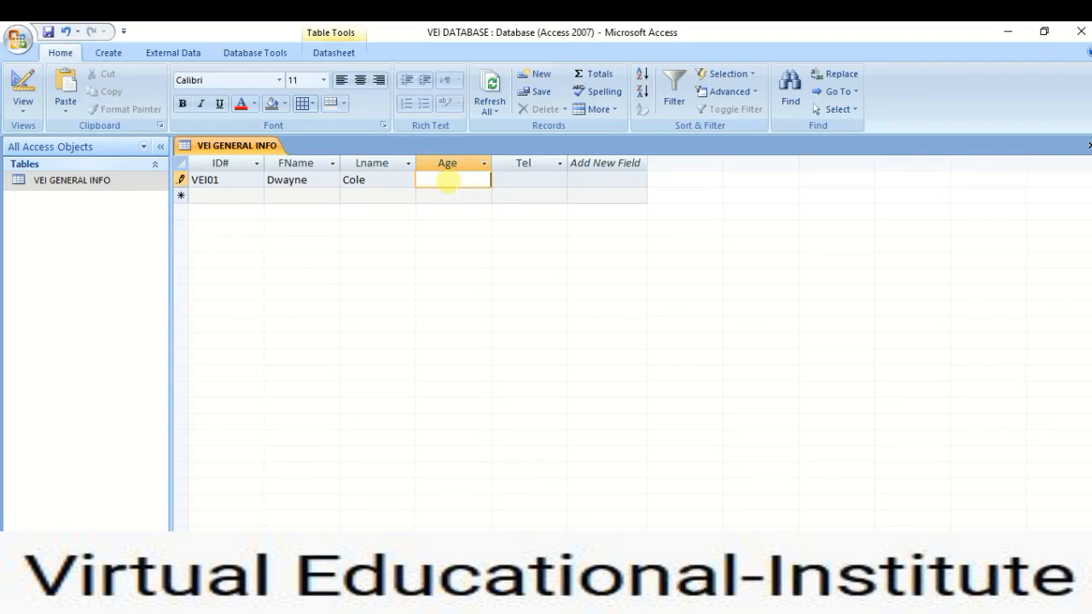
{"action": "type", "text": "24"}
{"action": "left_click", "coordinate": [504, 182]}
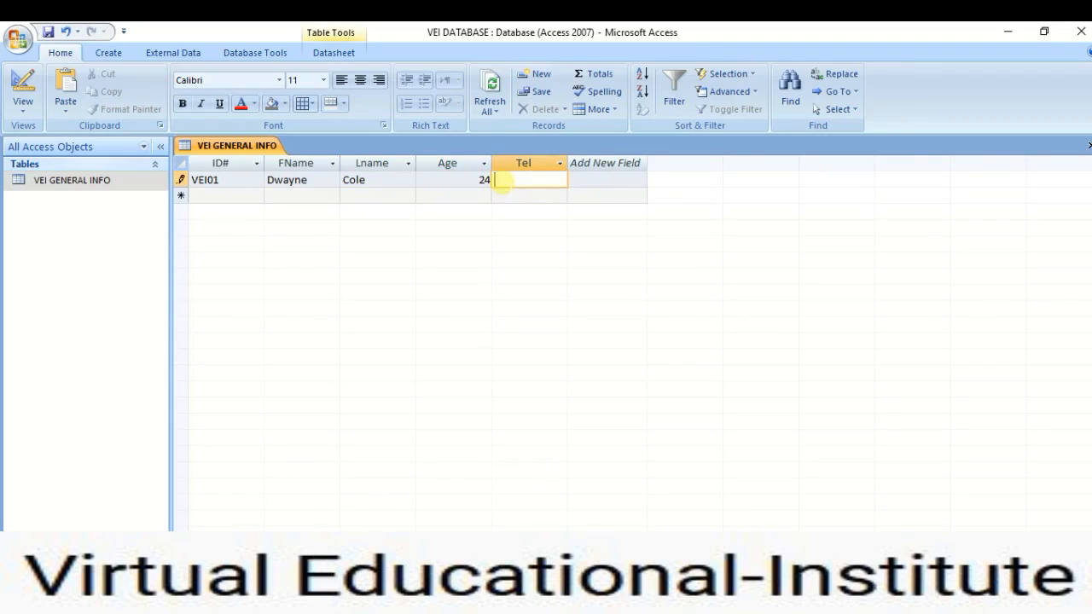
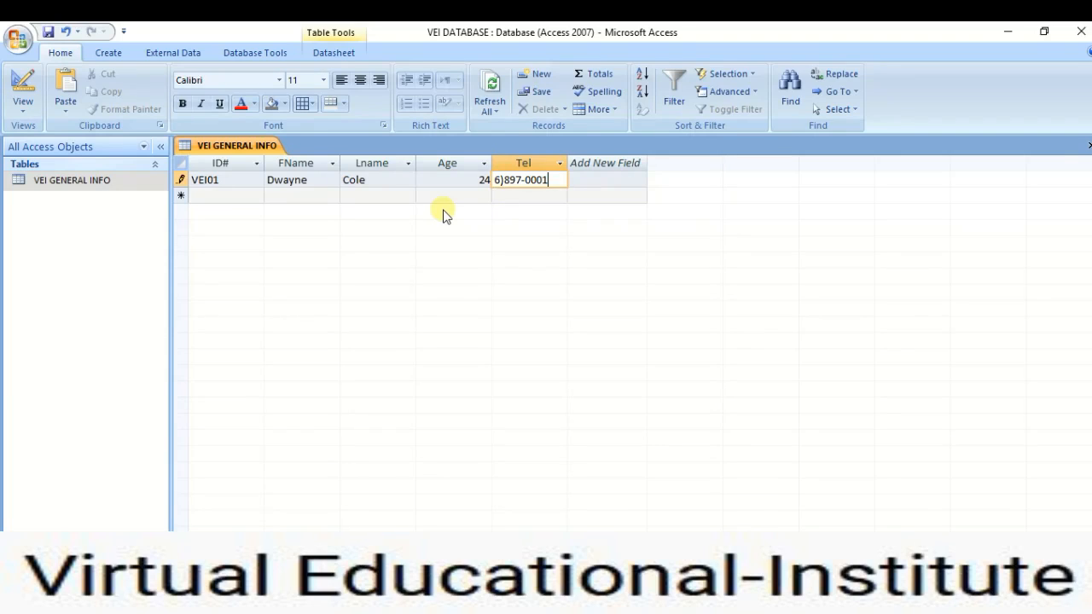
{"action": "key", "text": "Tab"}
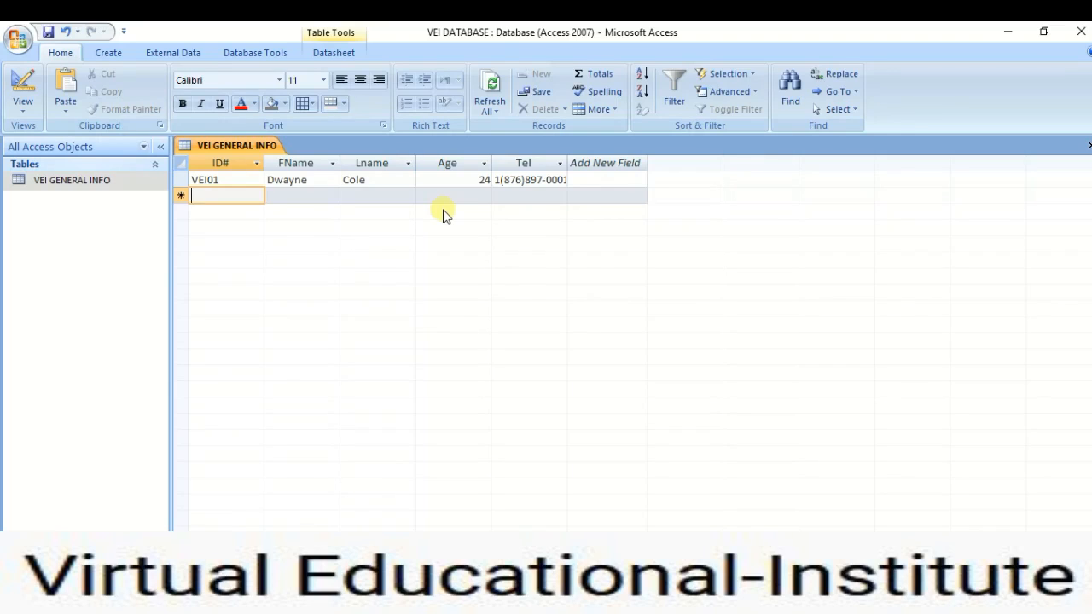
{"action": "left_click", "coordinate": [224, 162]}
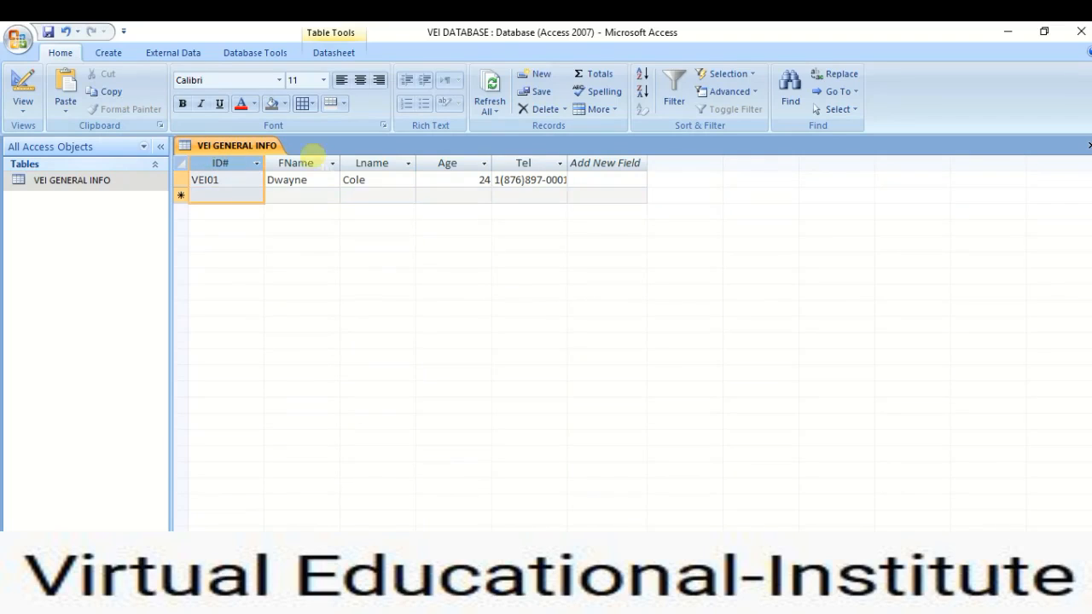
{"action": "left_click", "coordinate": [303, 162]}
{"action": "left_click", "coordinate": [373, 163]}
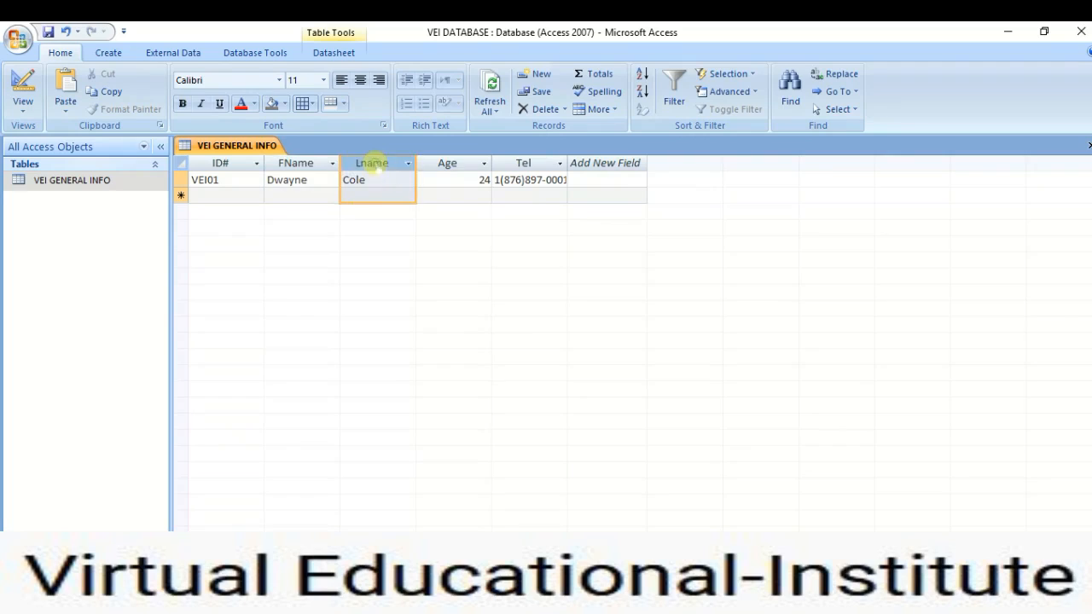
{"action": "left_click", "coordinate": [440, 163]}
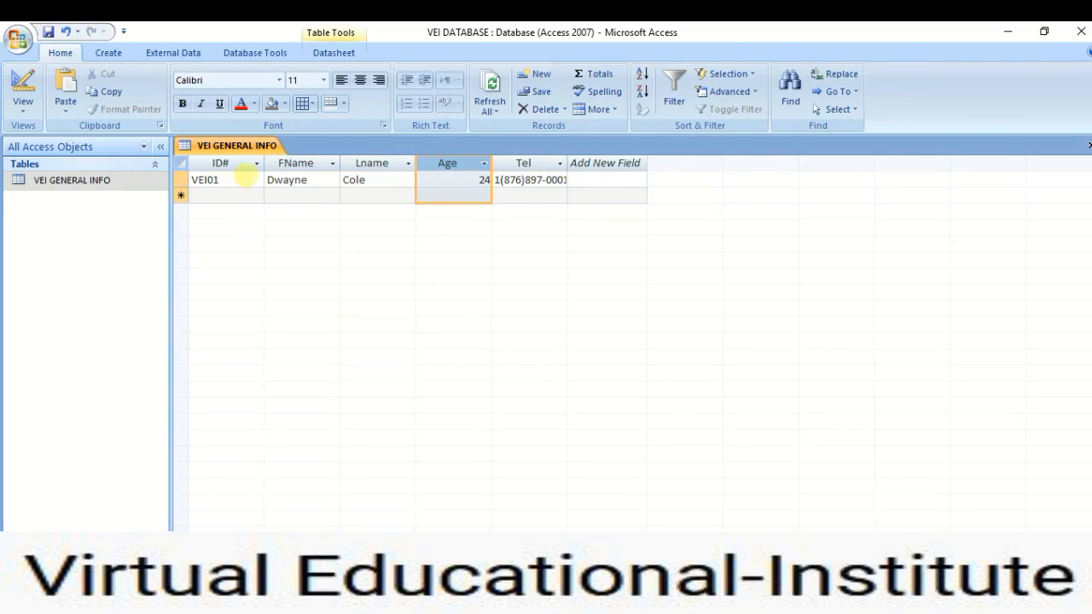
{"action": "left_click", "coordinate": [245, 176]}
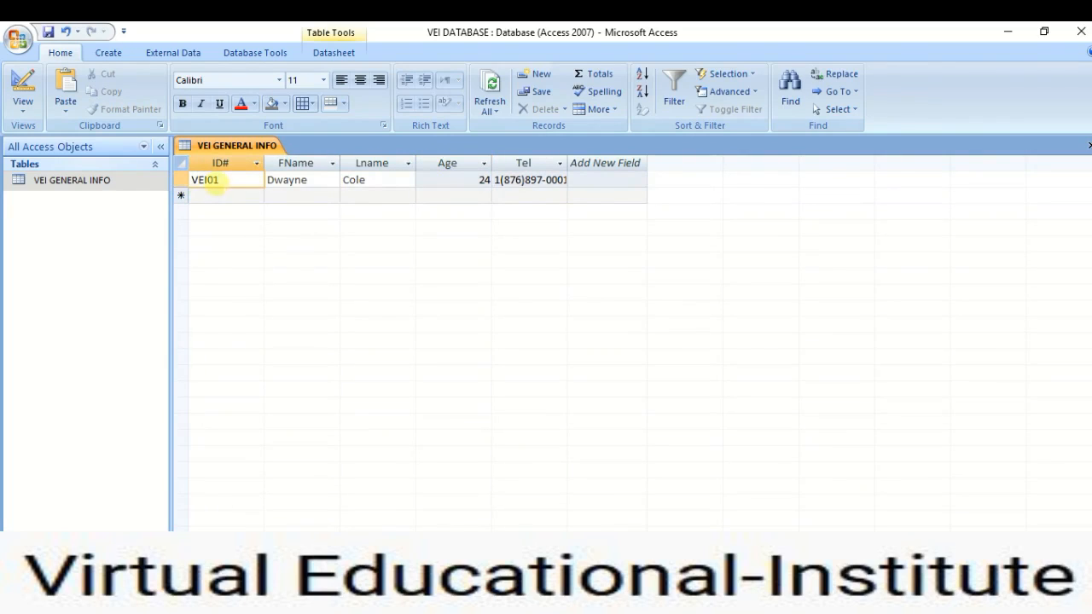
{"action": "double_click", "coordinate": [209, 179]}
{"action": "double_click", "coordinate": [315, 181]}
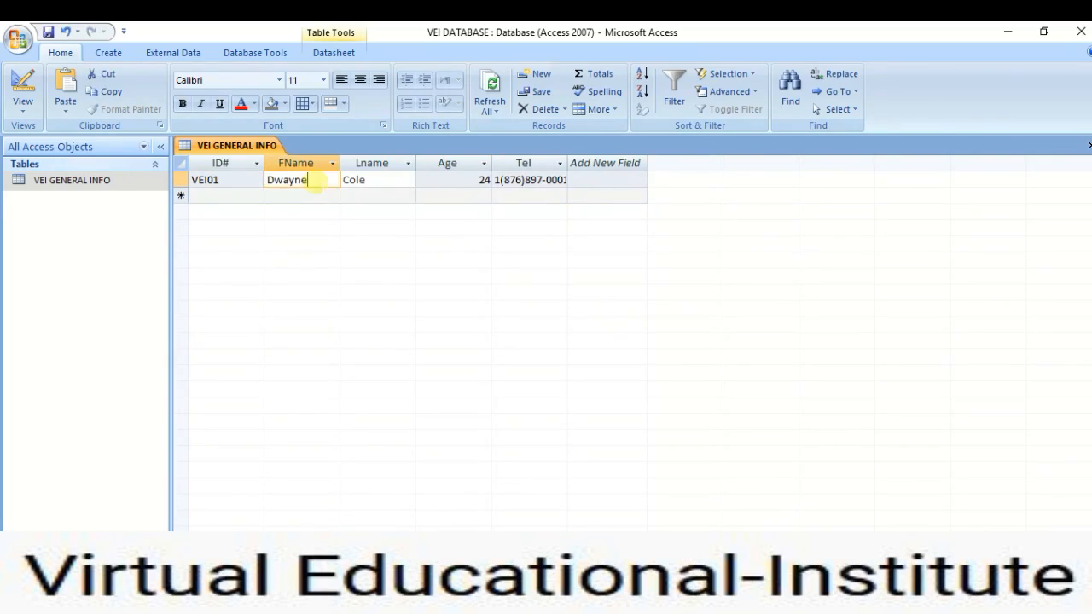
{"action": "double_click", "coordinate": [377, 180]}
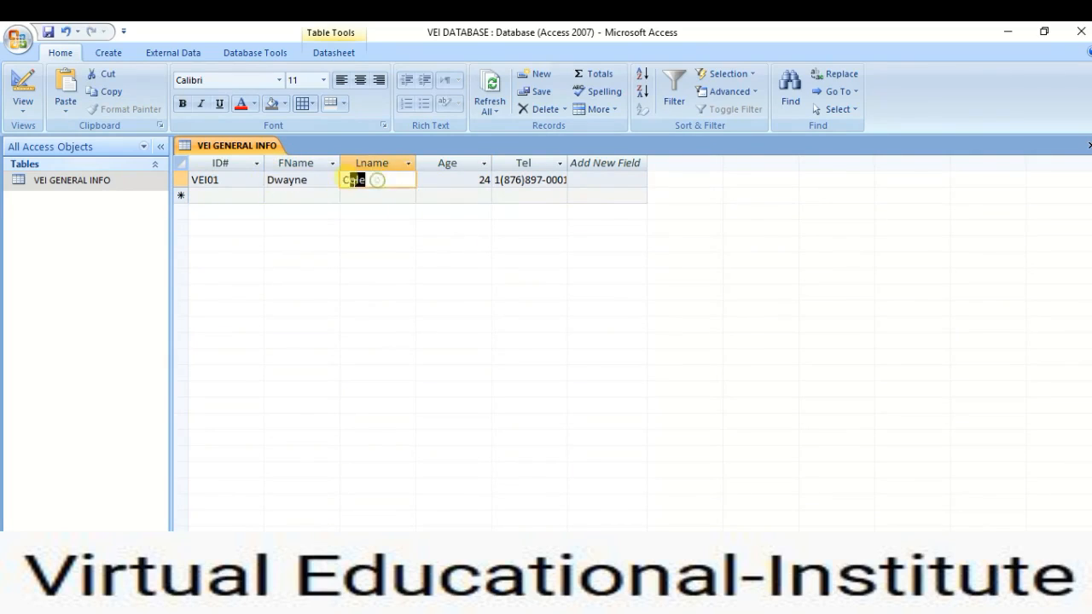
{"action": "double_click", "coordinate": [470, 178]}
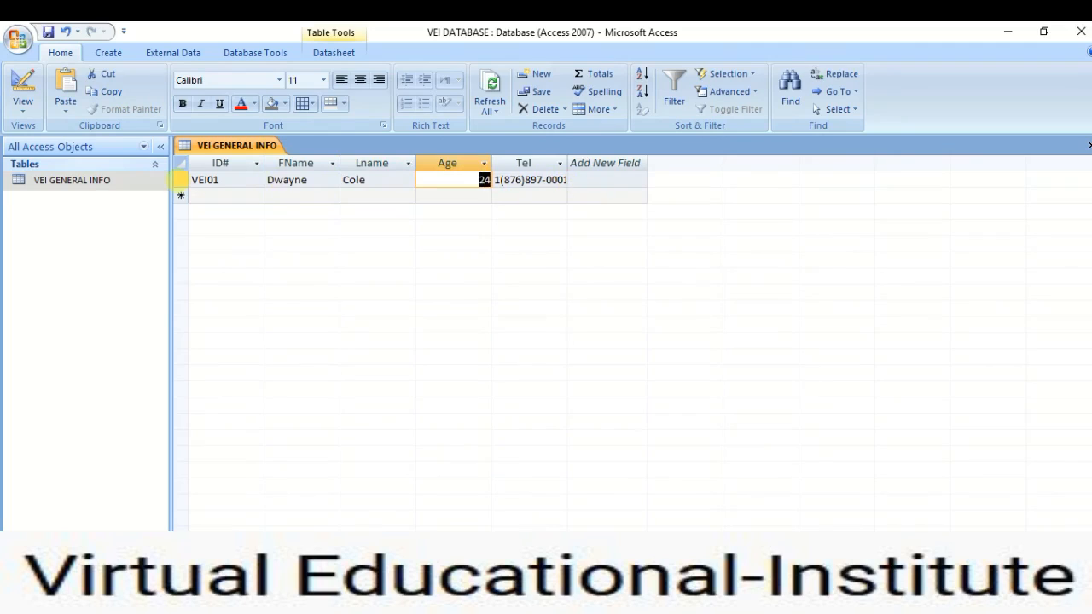
{"action": "left_click", "coordinate": [177, 180]}
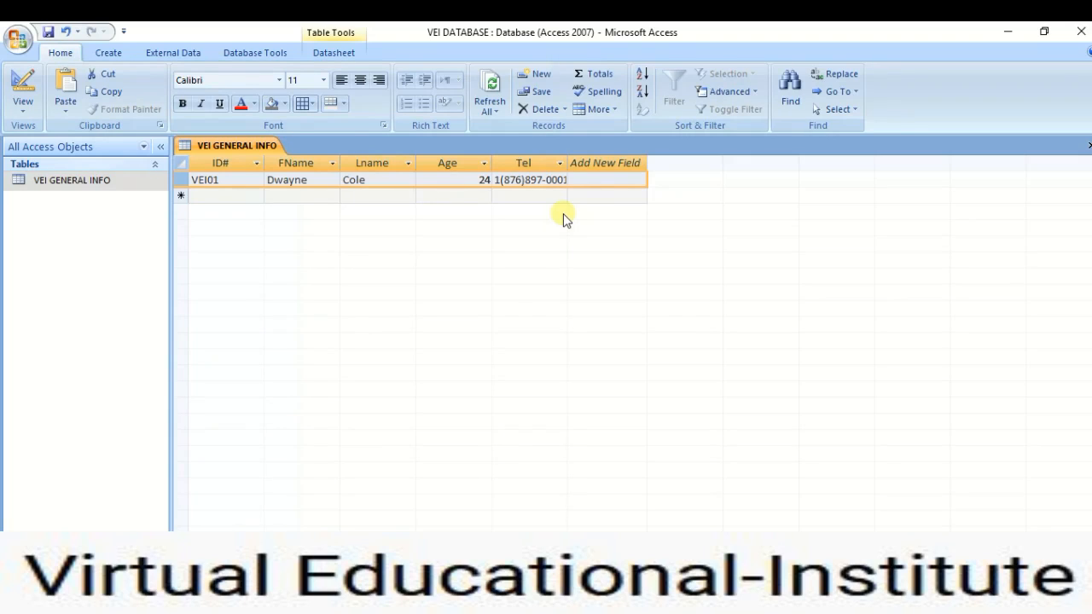
Close VEI GENERAL INFO and start a new empty table in Design view.
{"action": "left_click", "coordinate": [1086, 146]}
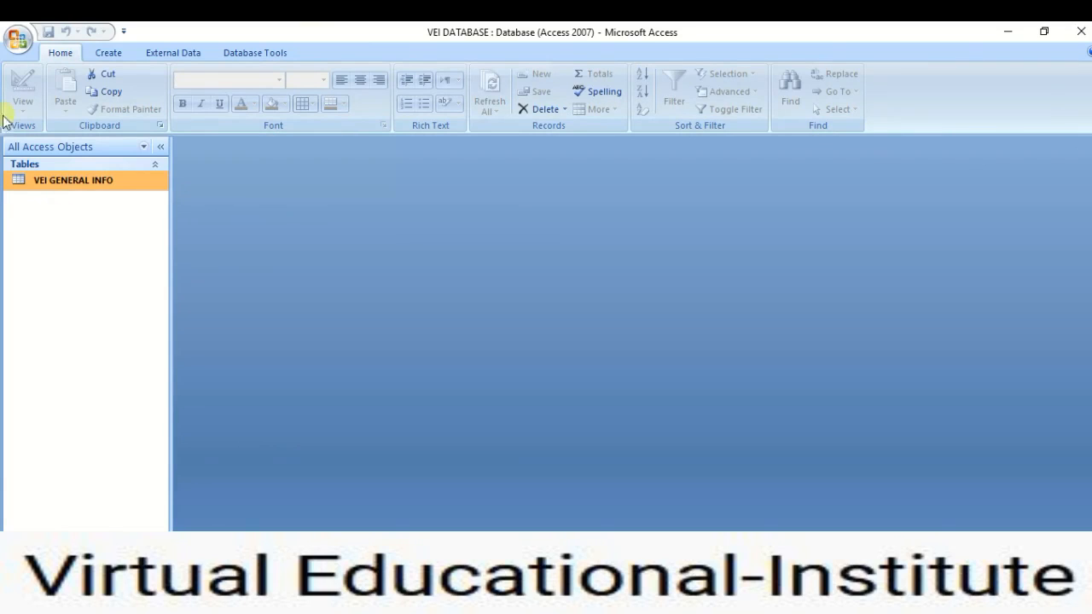
{"action": "left_click", "coordinate": [108, 53]}
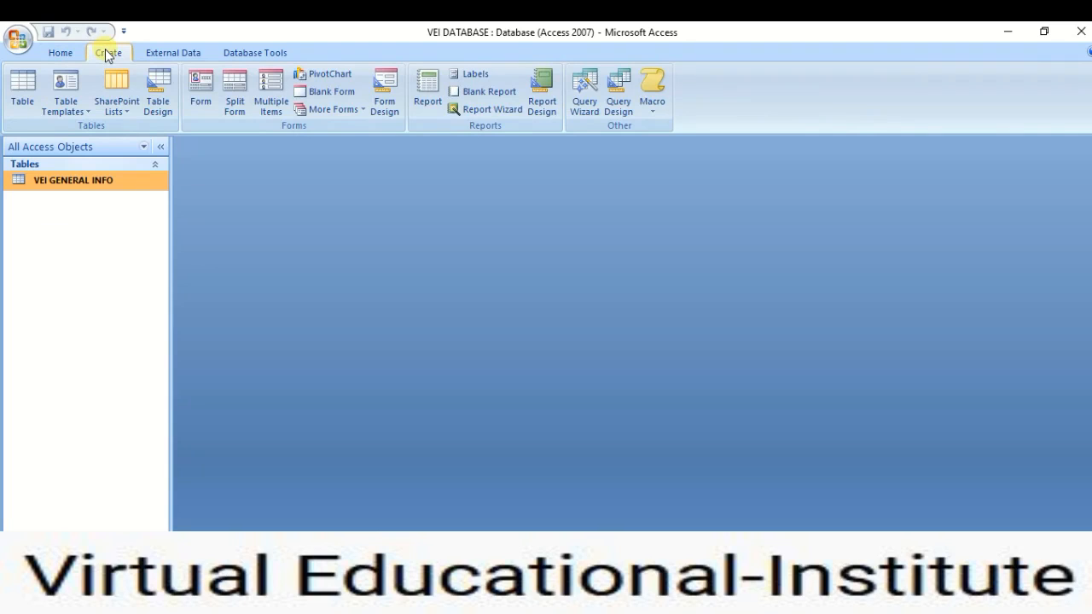
{"action": "left_click", "coordinate": [158, 96]}
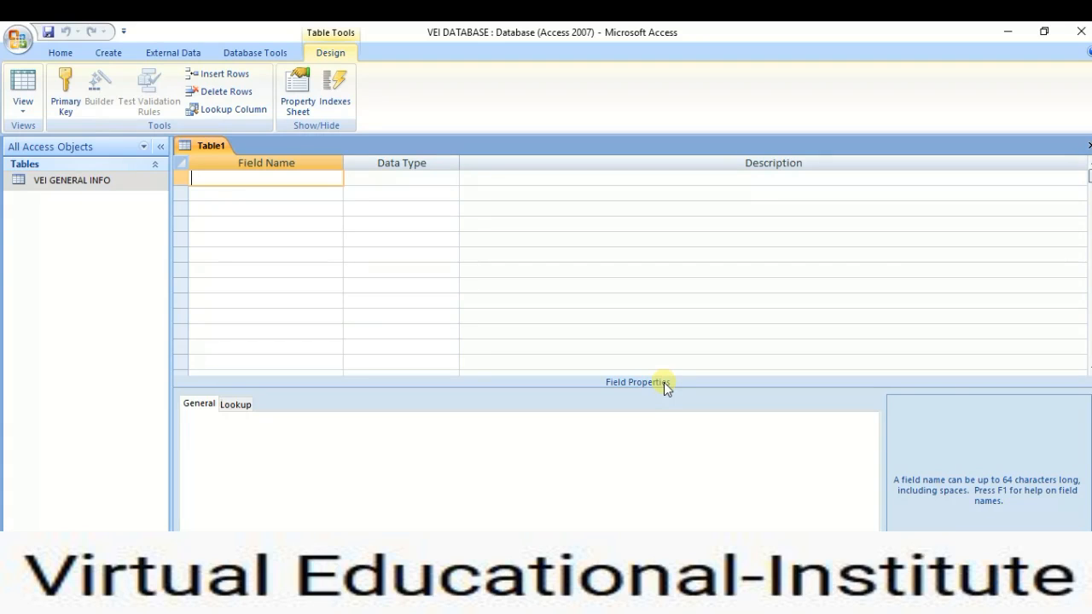
Add ID# and Subject as Text fields in the new table.
{"action": "type", "text": "ID#"}
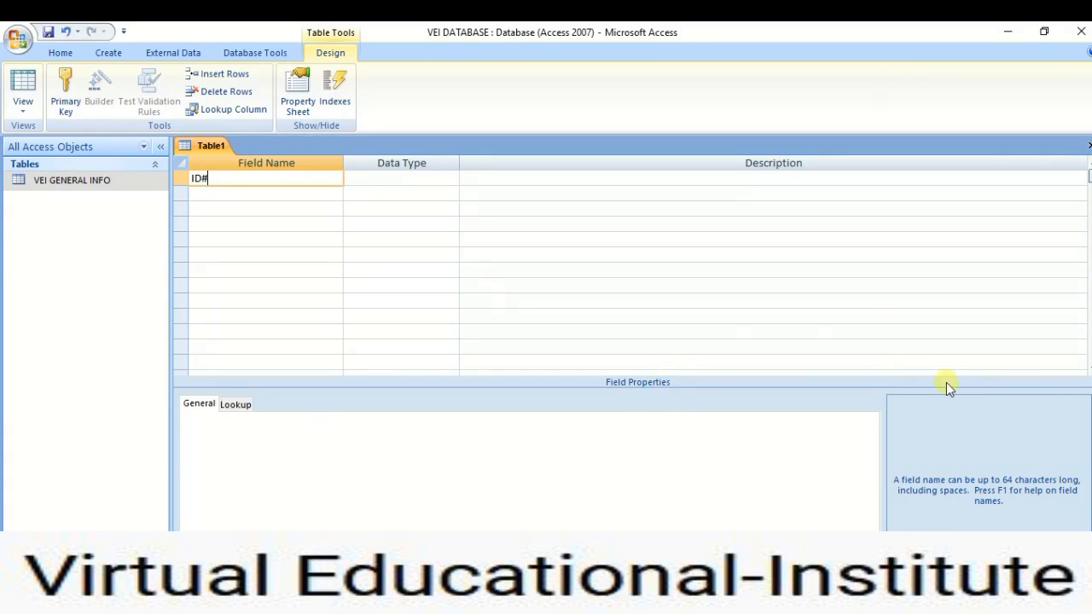
{"action": "left_click", "coordinate": [440, 180]}
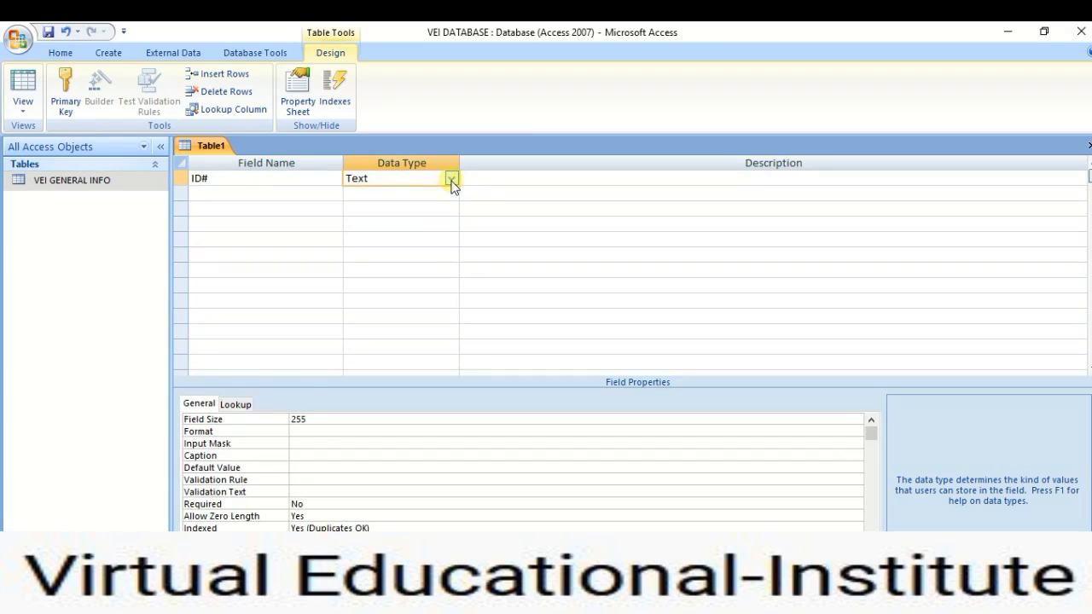
{"action": "left_click", "coordinate": [296, 196]}
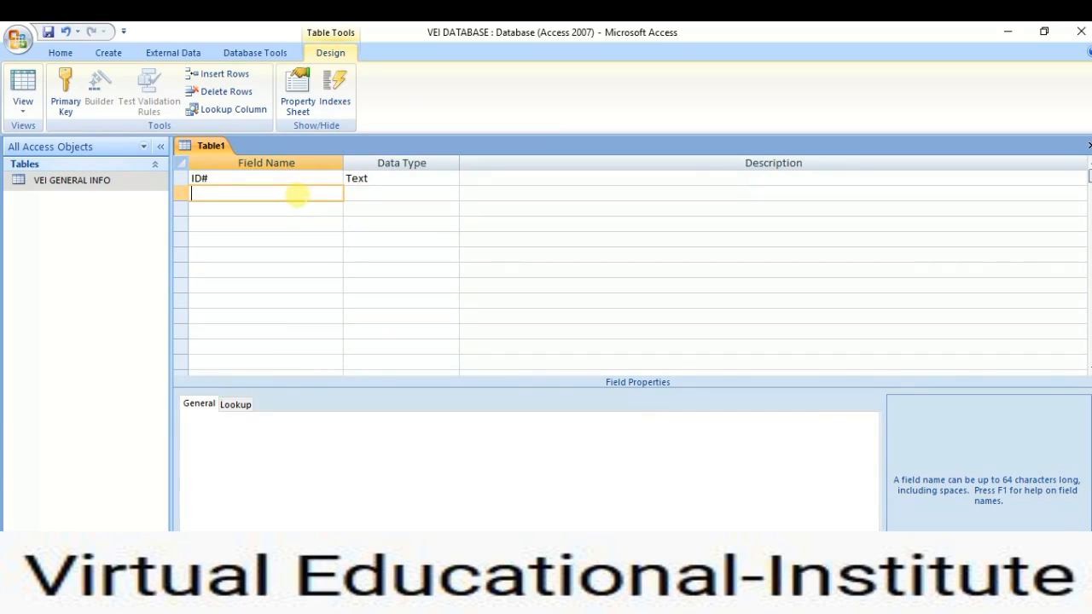
{"action": "type", "text": "SU"}
{"action": "key", "text": "BackSpace"}
{"action": "type", "text": "ubject"}
{"action": "left_click", "coordinate": [359, 194]}
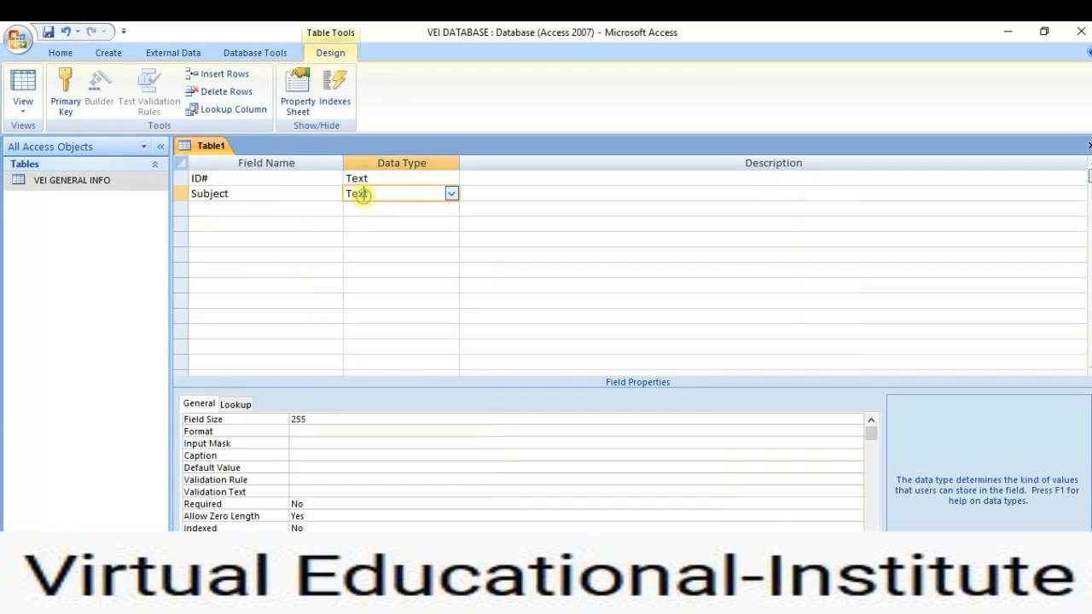
Add a third field named Fee with the Currency data type.
{"action": "left_click", "coordinate": [263, 207]}
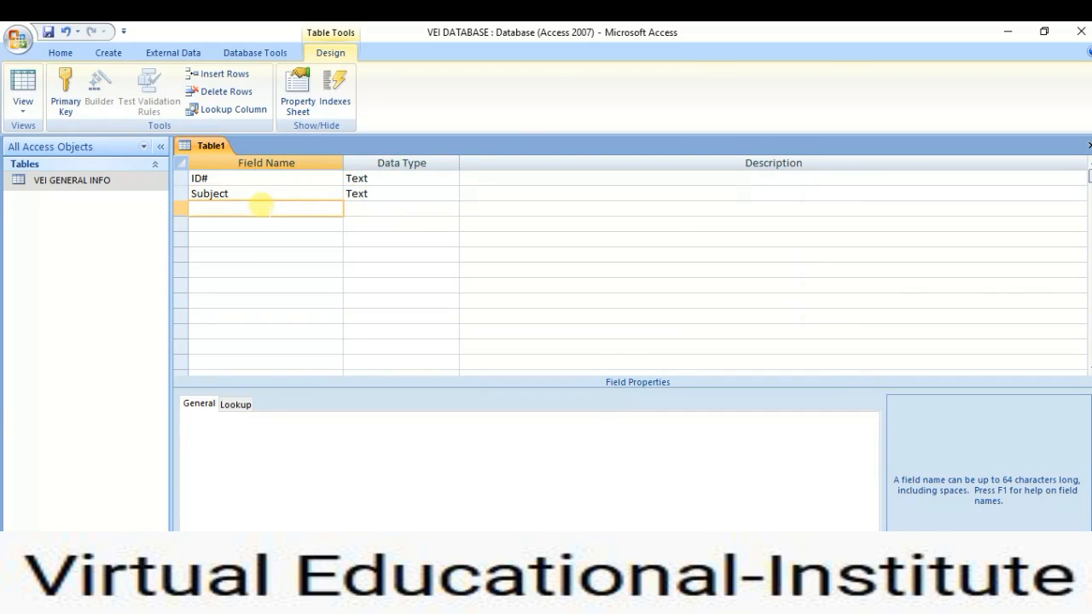
{"action": "type", "text": "Fee"}
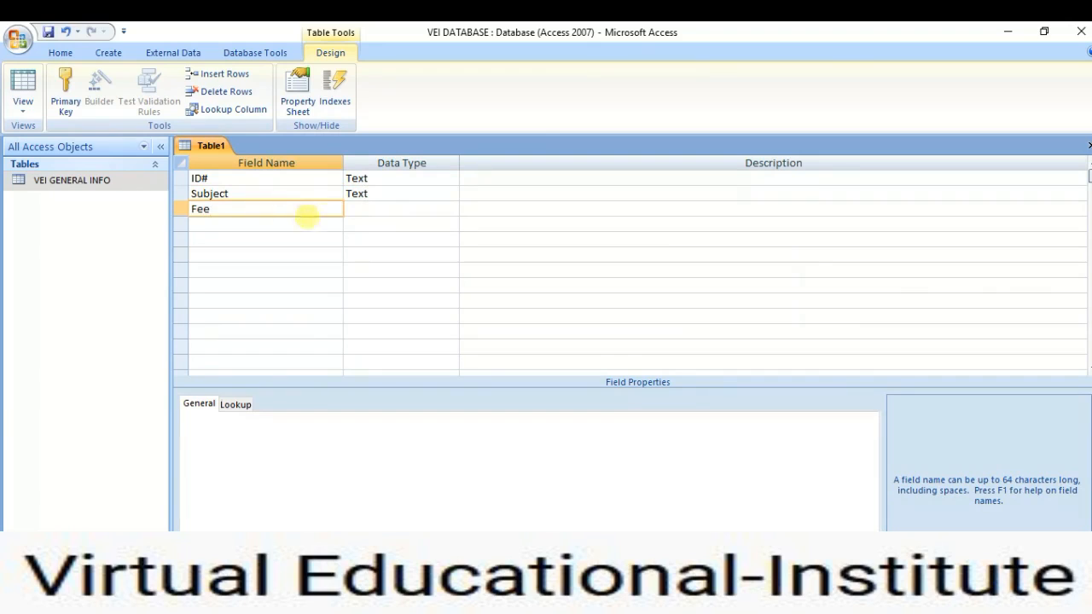
{"action": "left_click", "coordinate": [351, 209]}
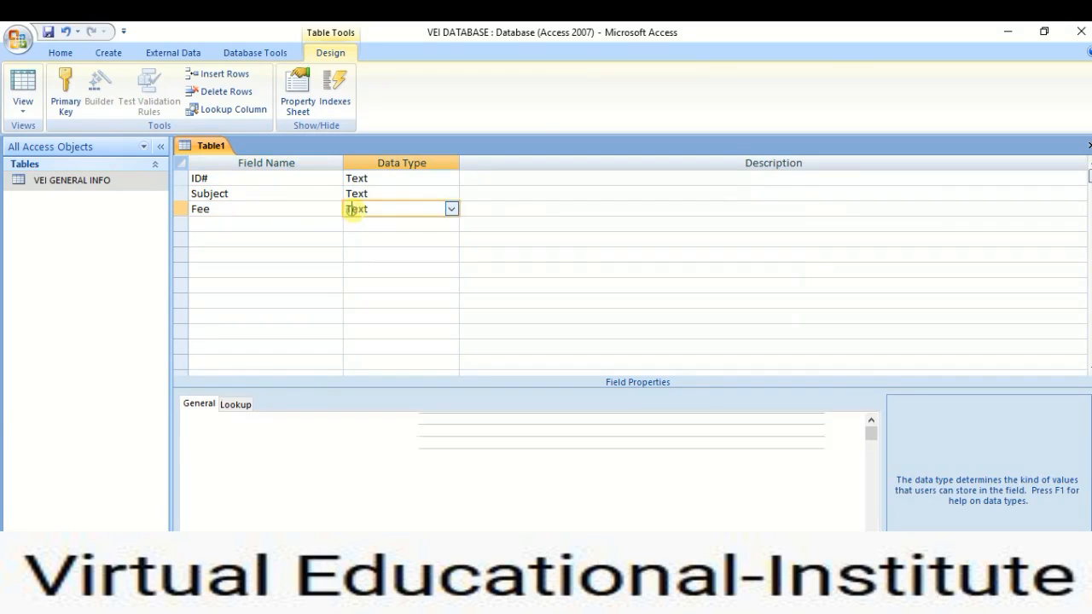
{"action": "left_click", "coordinate": [451, 209]}
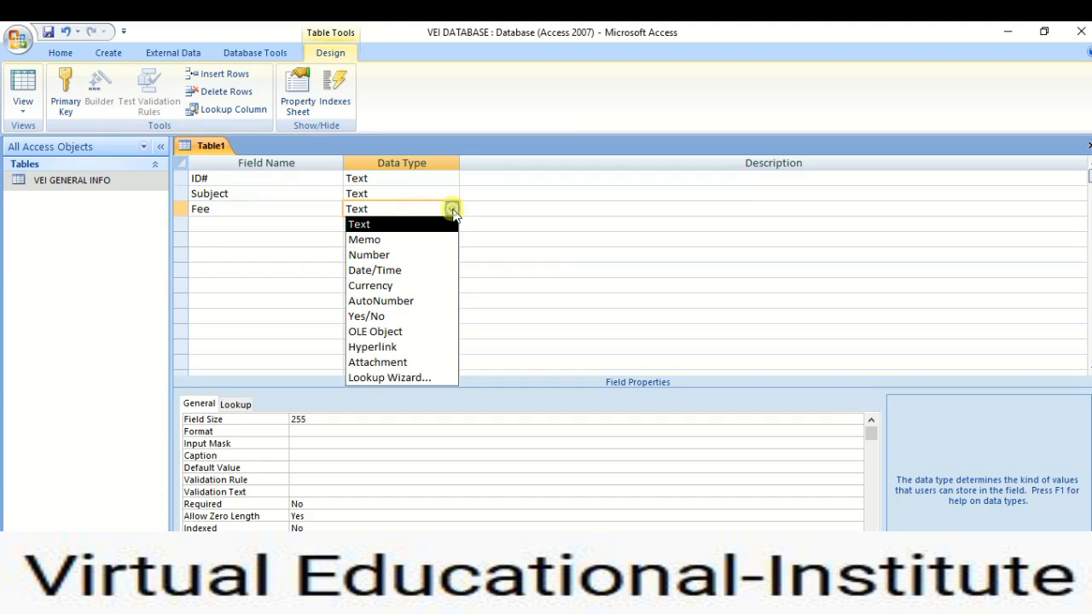
{"action": "left_click", "coordinate": [404, 286]}
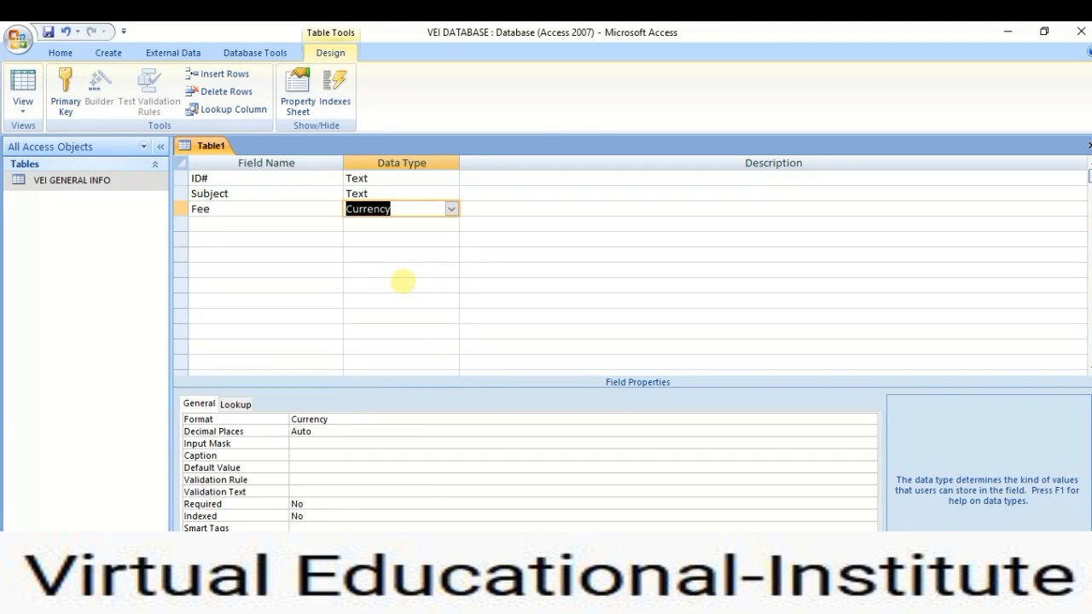
{"action": "key", "text": "super+s"}
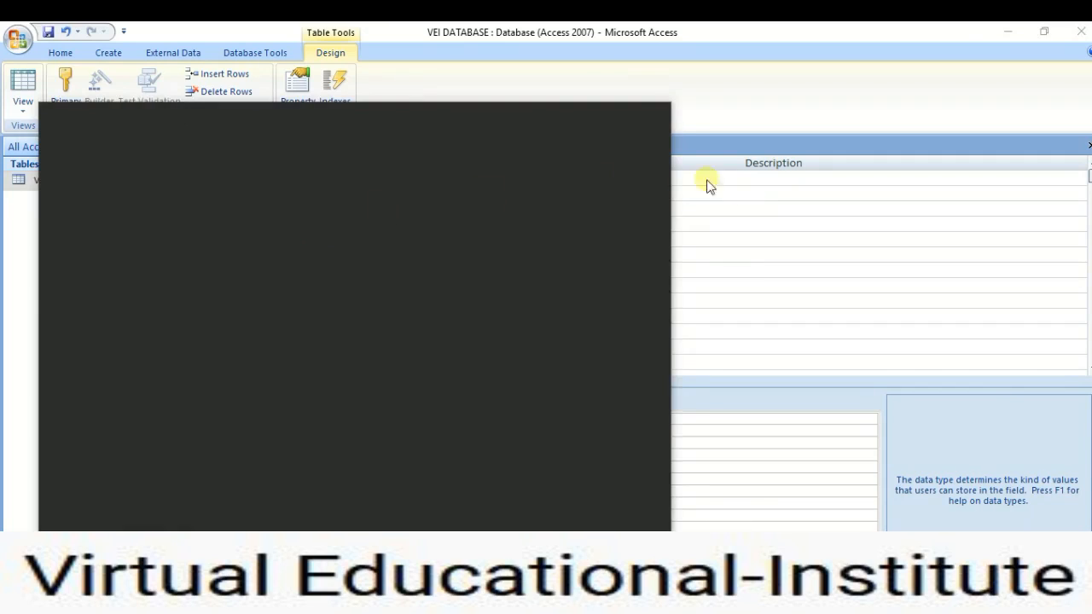
Set ID# as the new table's primary key, cancelling the close prompt to keep editing.
{"action": "left_click", "coordinate": [742, 193]}
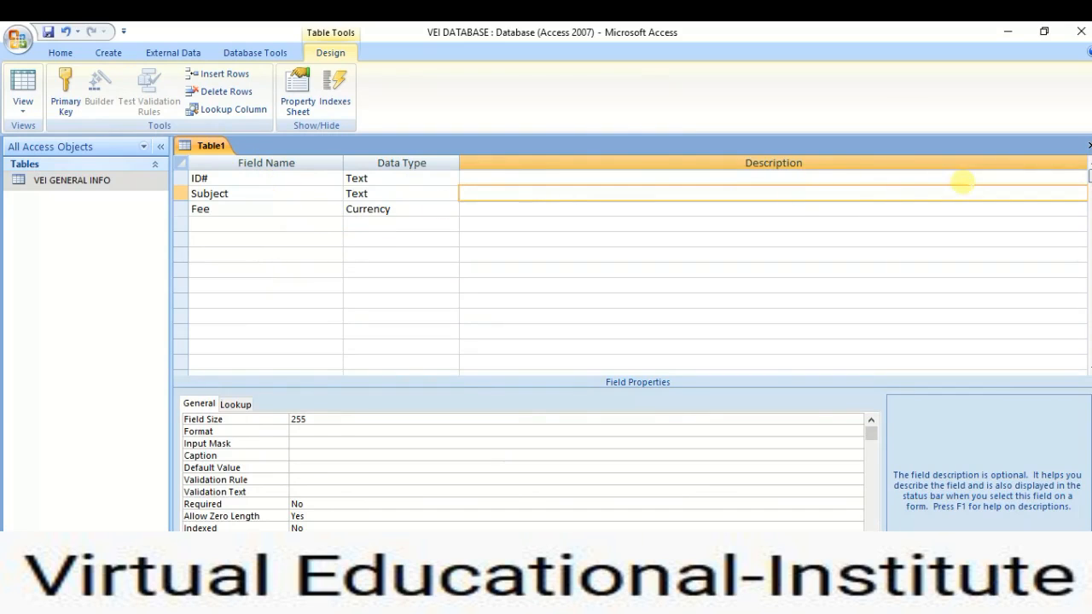
{"action": "left_click", "coordinate": [237, 177]}
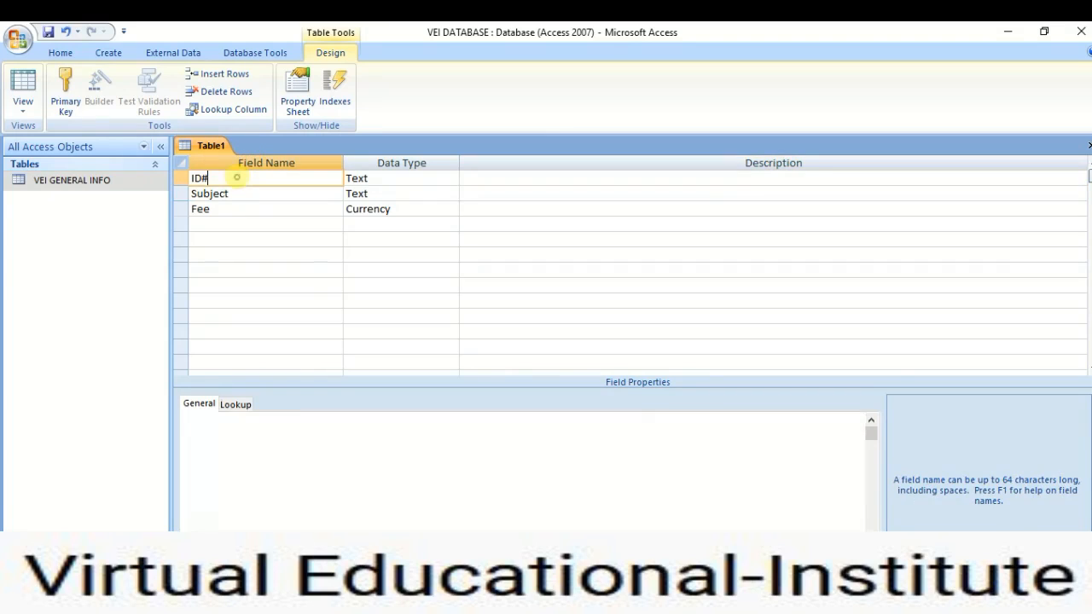
{"action": "left_click", "coordinate": [63, 85]}
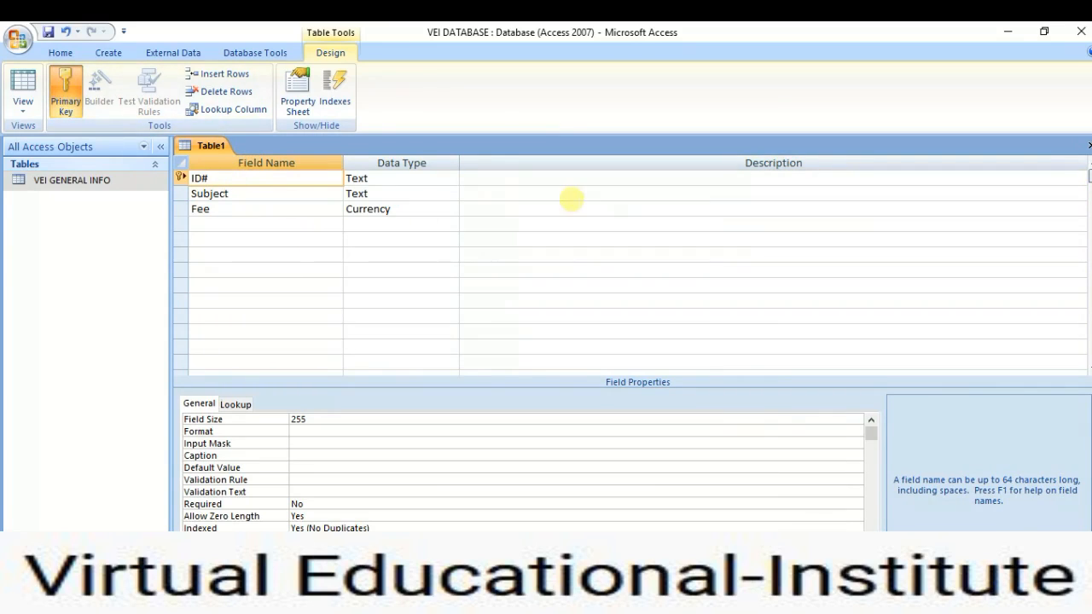
{"action": "left_click", "coordinate": [1088, 145]}
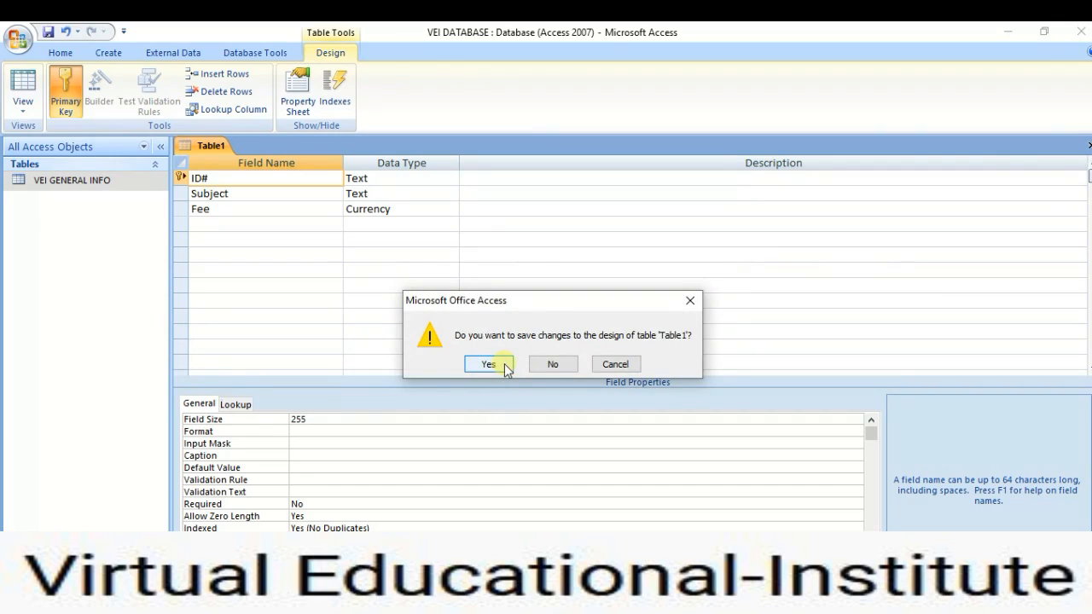
{"action": "left_click", "coordinate": [615, 364]}
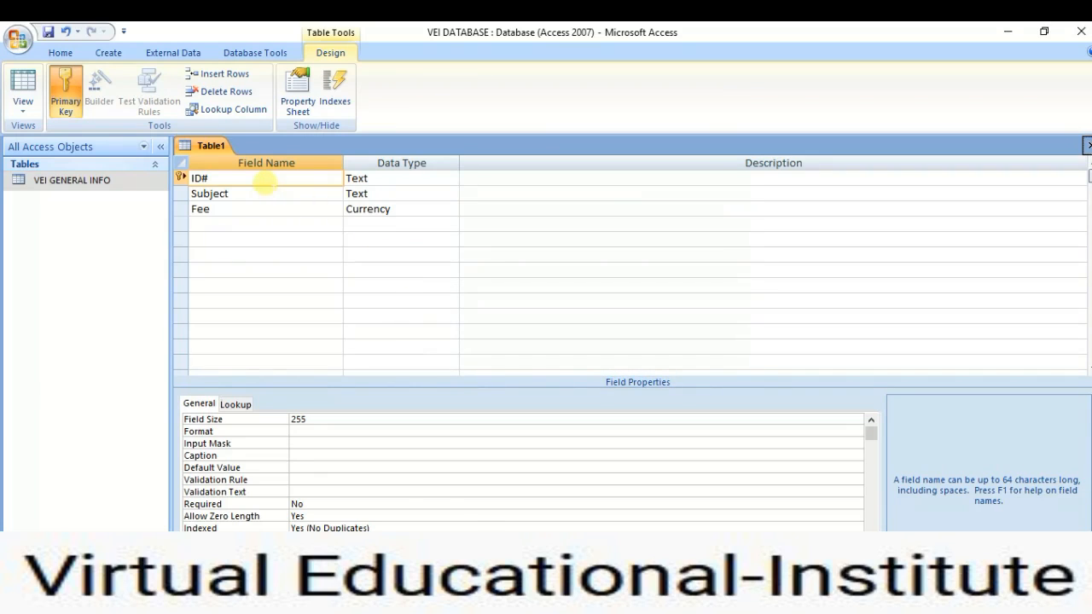
Change the ID# field size from 255 to 5.
{"action": "left_click", "coordinate": [312, 419]}
{"action": "key", "text": "BackSpace"}
{"action": "key", "text": "BackSpace"}
{"action": "key", "text": "BackSpace"}
{"action": "type", "text": "5"}
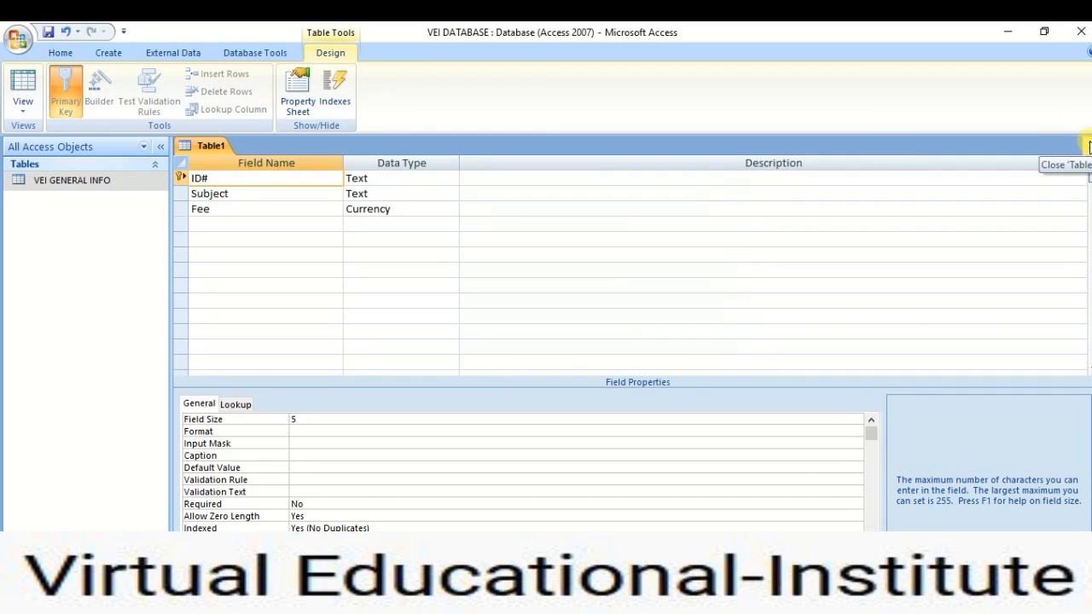
Save the table as VEI FINANCIAL INFO and close its design.
{"action": "left_click", "coordinate": [1088, 146]}
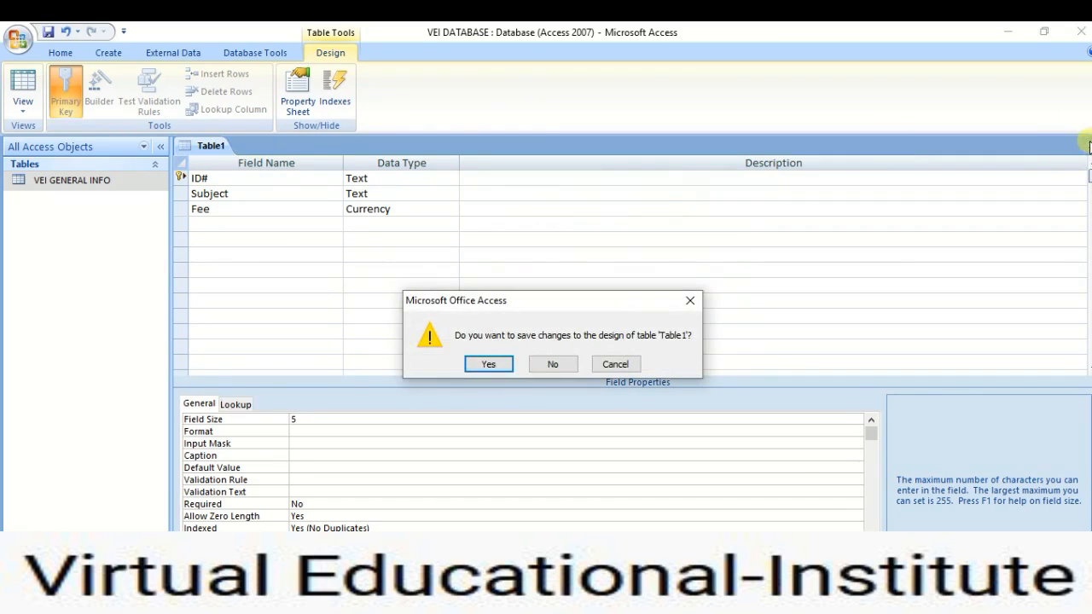
{"action": "left_click", "coordinate": [487, 364]}
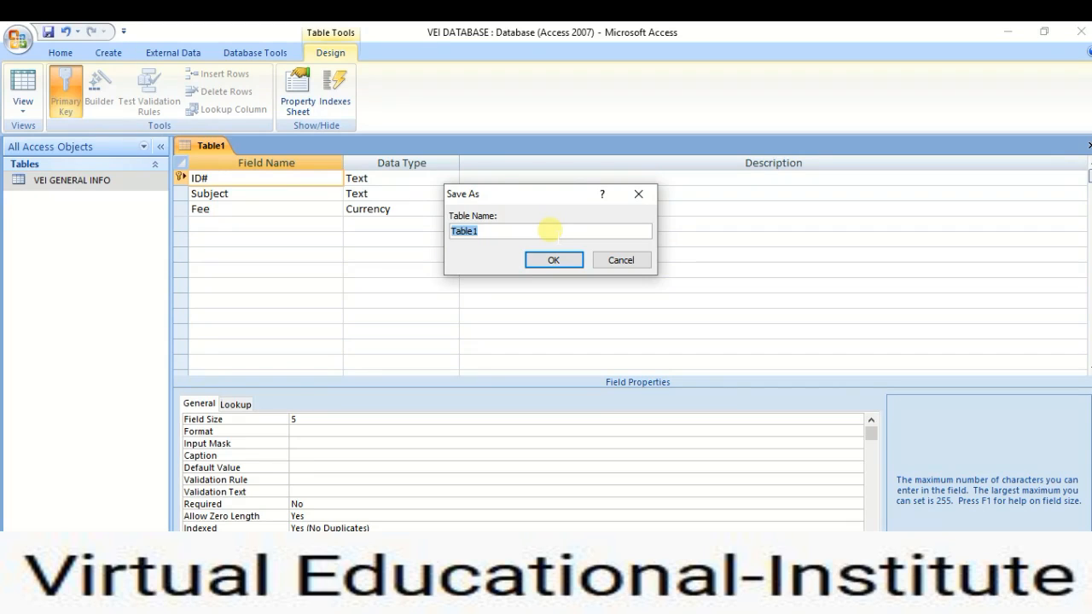
{"action": "type", "text": "VEI FINAN"}
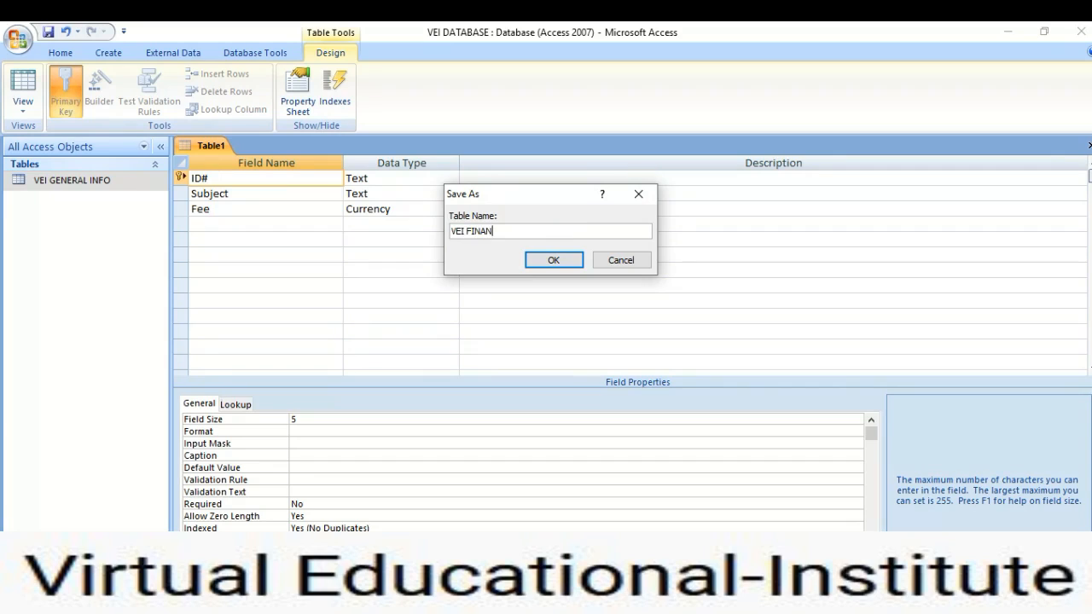
{"action": "type", "text": "CIAL INFO"}
{"action": "left_click", "coordinate": [538, 259]}
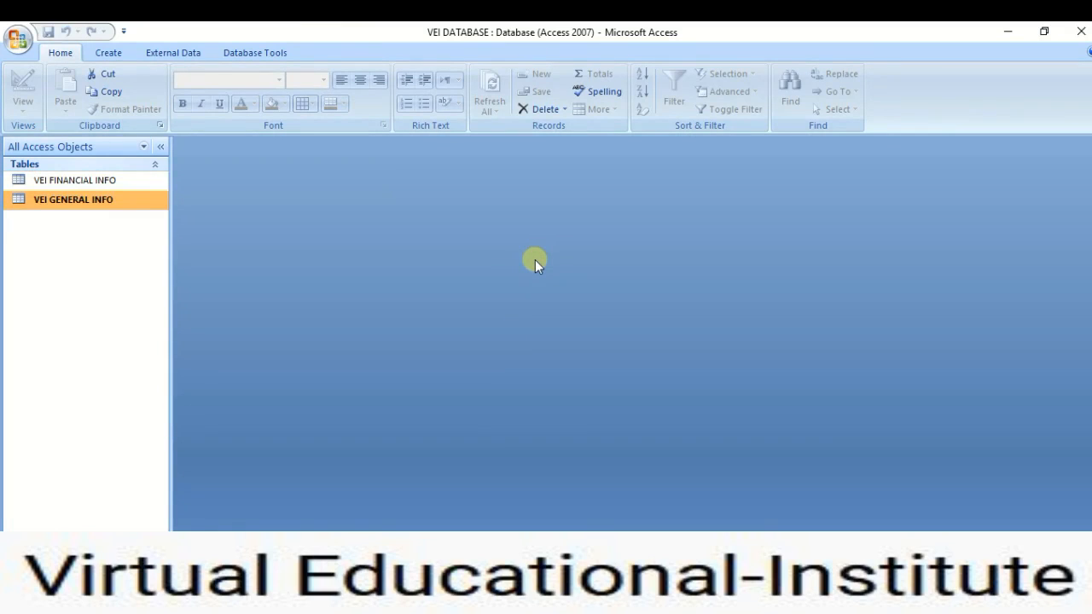
Enter the first VEI FINANCIAL INFO record: ID# VEI01, Subject Bio, Fee 3500.
{"action": "double_click", "coordinate": [90, 182]}
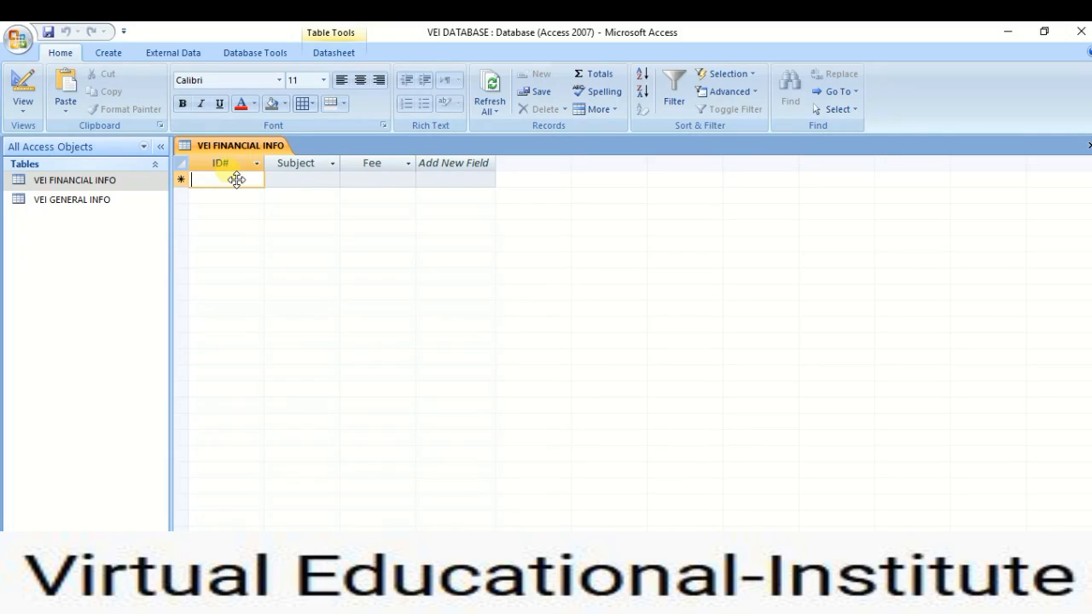
{"action": "type", "text": "VEI"}
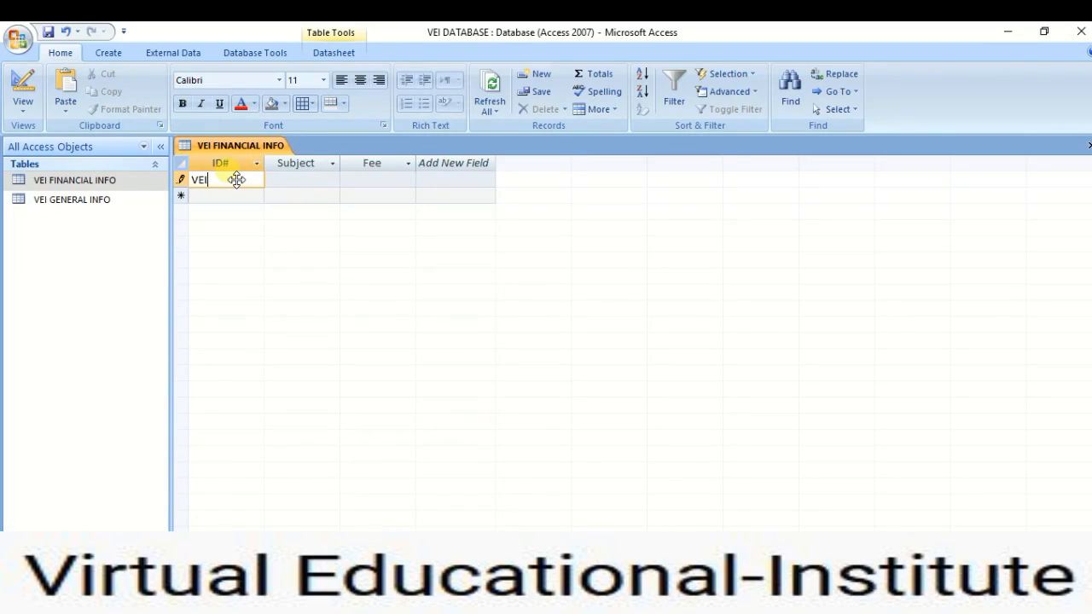
{"action": "type", "text": "01"}
{"action": "key", "text": "Tab"}
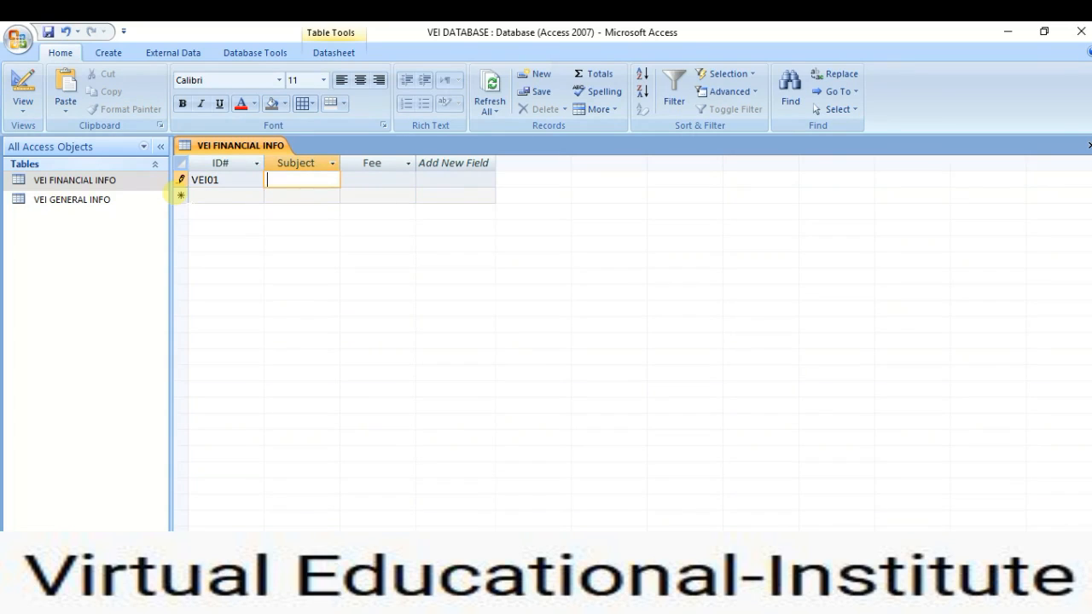
{"action": "type", "text": "Bio"}
{"action": "left_click", "coordinate": [381, 179]}
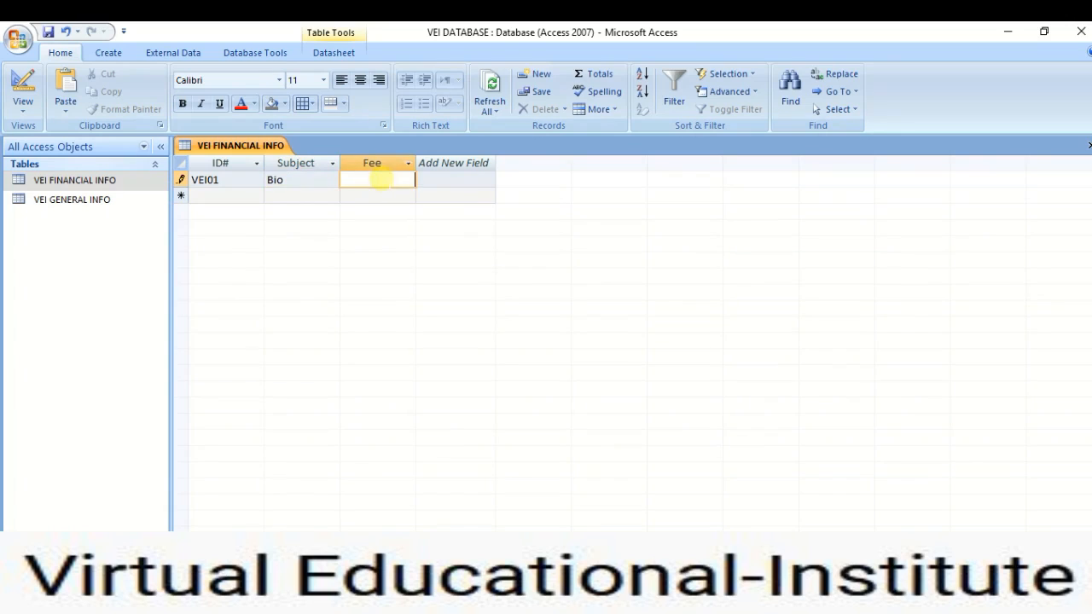
{"action": "type", "text": "3500"}
{"action": "key", "text": "Tab"}
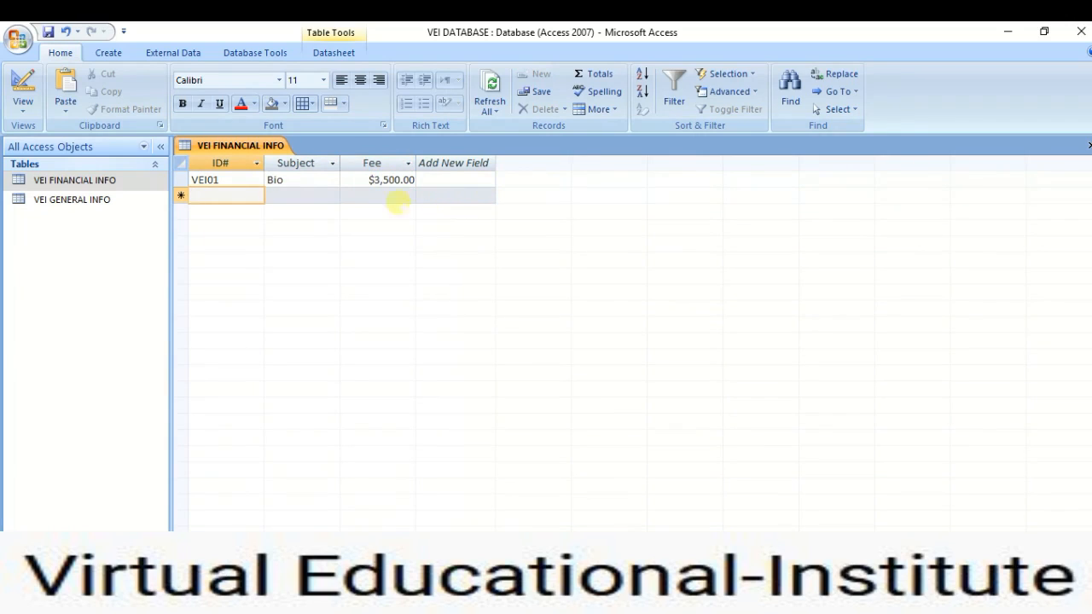